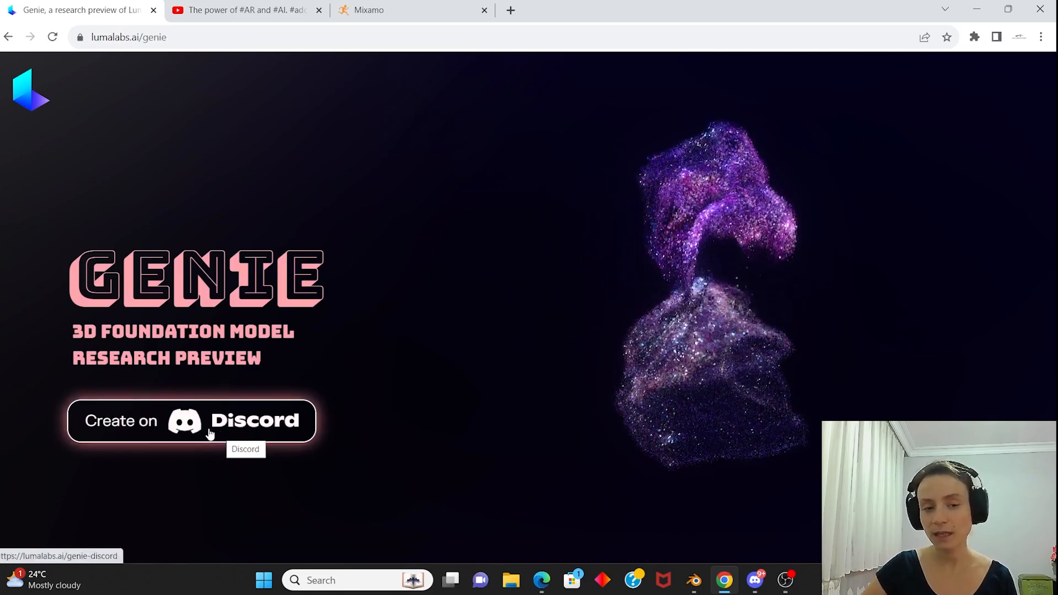
Step: Switch to Discord, open the fourth variation of the Santa-dressed woman cat in Genie's 3D viewer, and inspect it from several angles
click(756, 578)
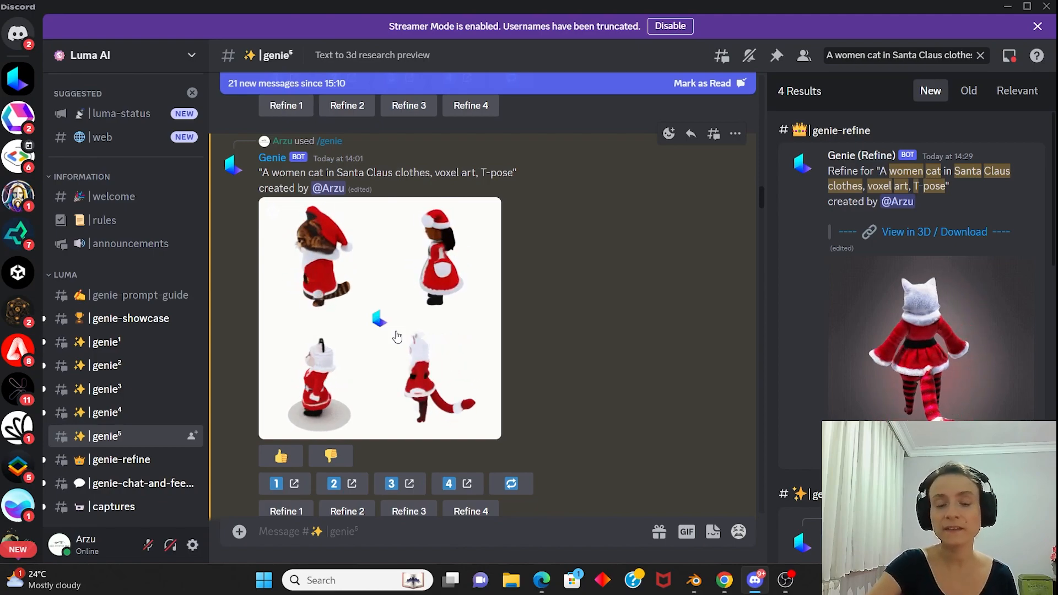
scroll(456, 419, down, 2)
click(455, 414)
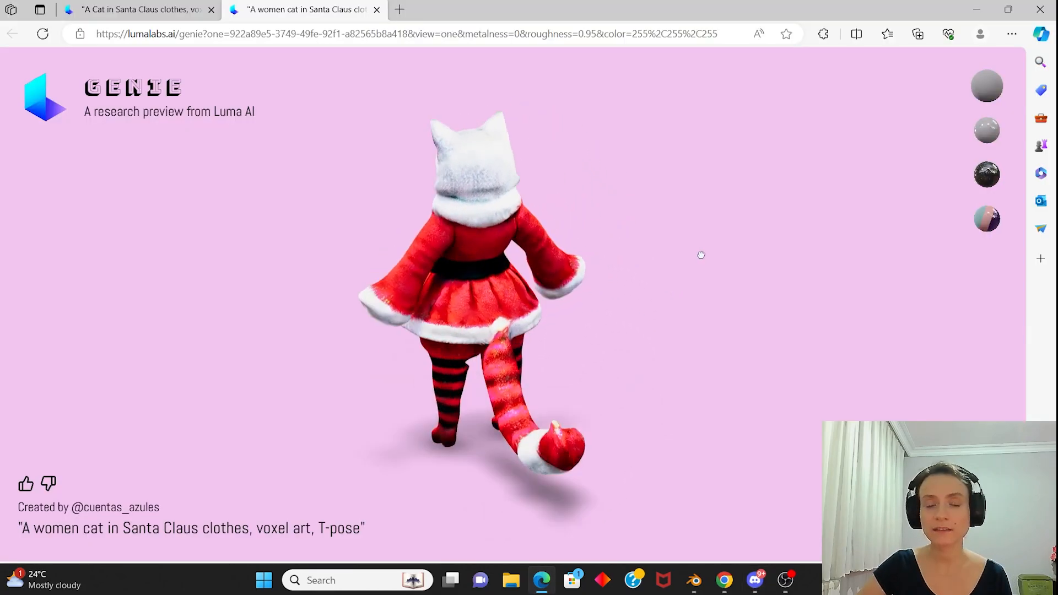
drag(700, 255, 481, 240)
drag(676, 335, 491, 376)
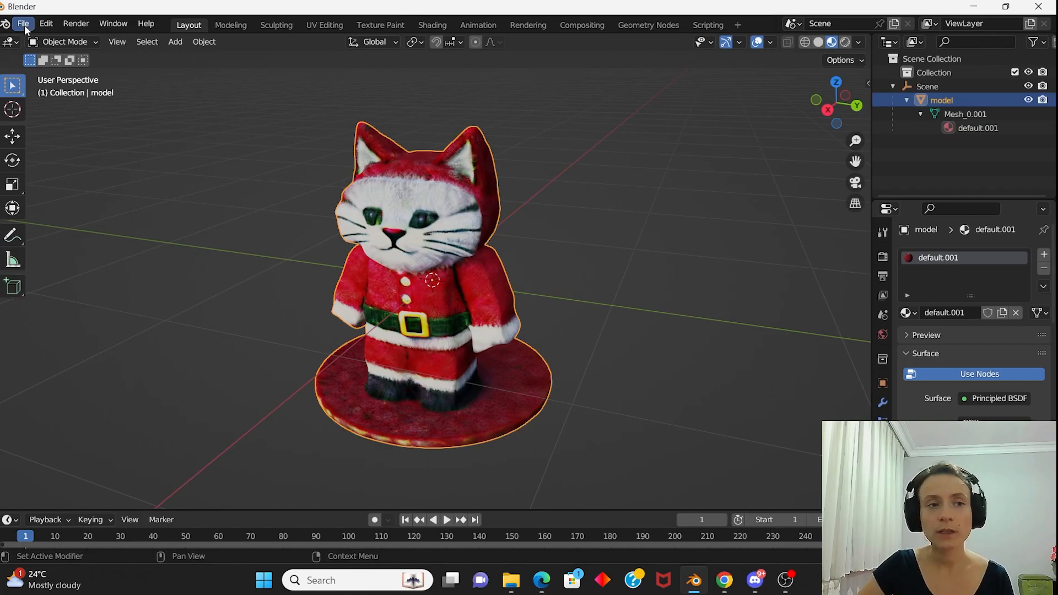
Step: Switch to Blender, start a new General file without saving the current one, and delete all the default objects
click(23, 24)
mouse_move(35, 38)
click(166, 39)
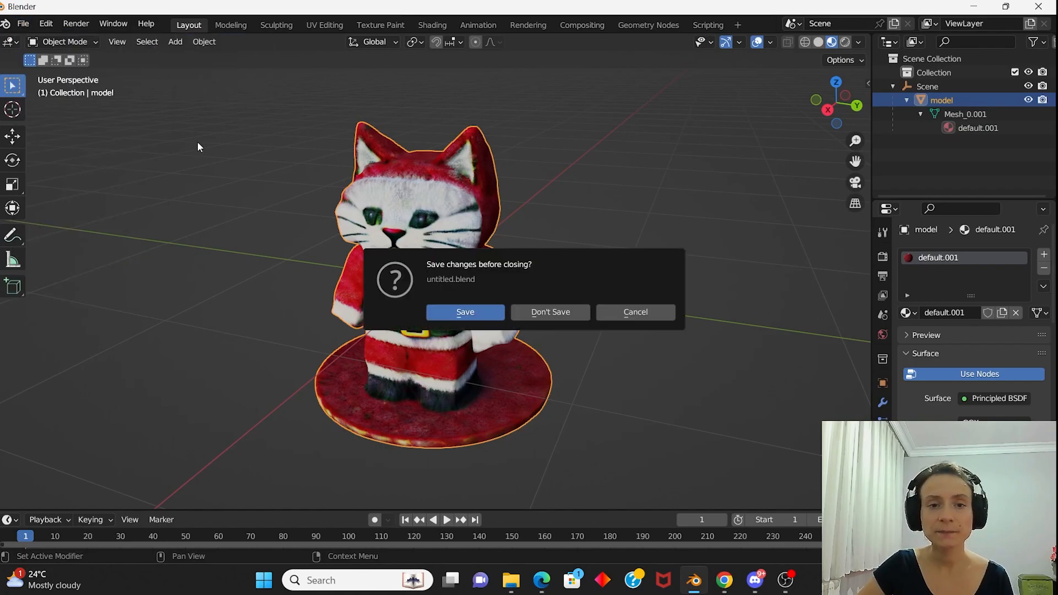
click(550, 313)
drag(146, 70, 695, 391)
key(Delete)
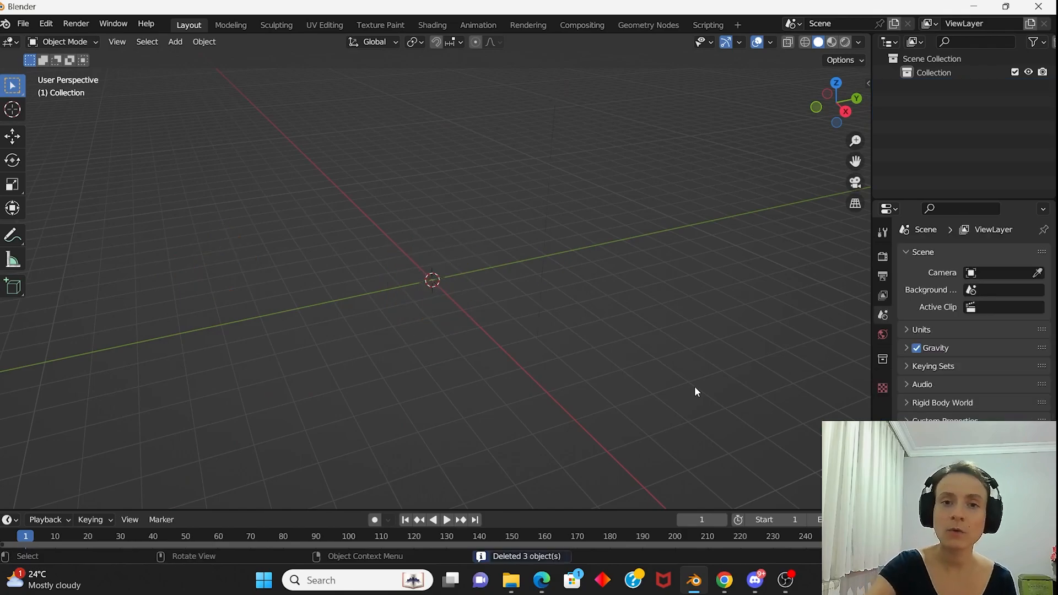
Step: Import the glTF file "A women cat in Santa Claus clothes, voxel art, T-pose.glb" from the Downloads folder
click(23, 24)
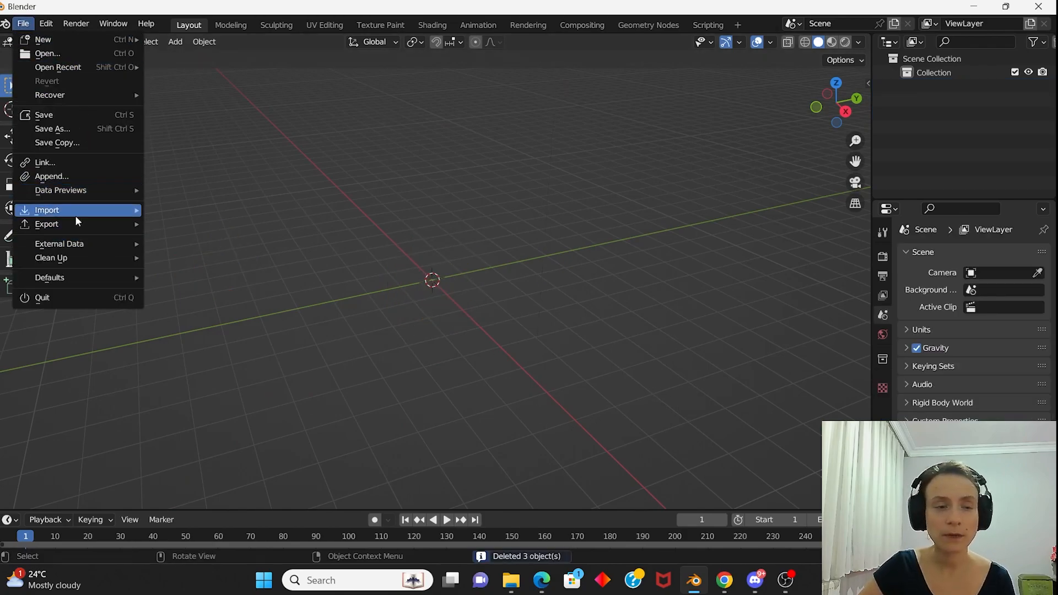
mouse_move(75, 216)
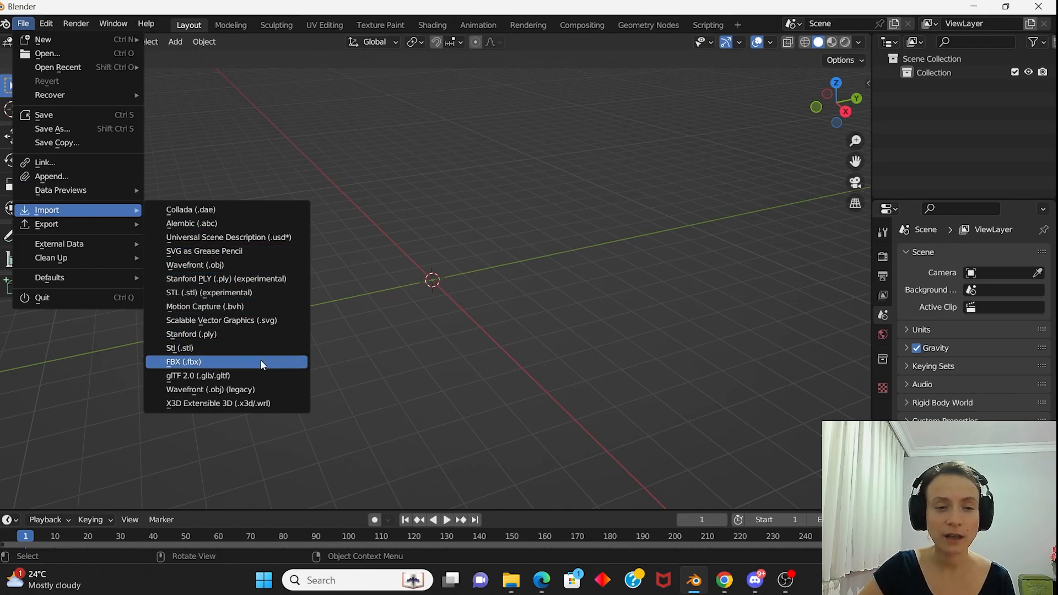
click(247, 376)
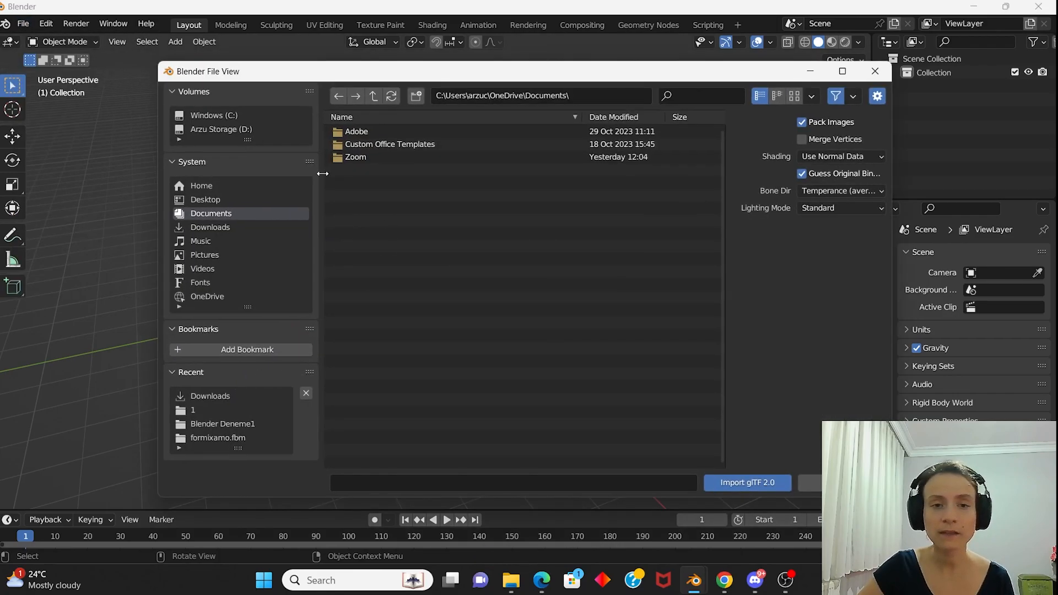
click(231, 227)
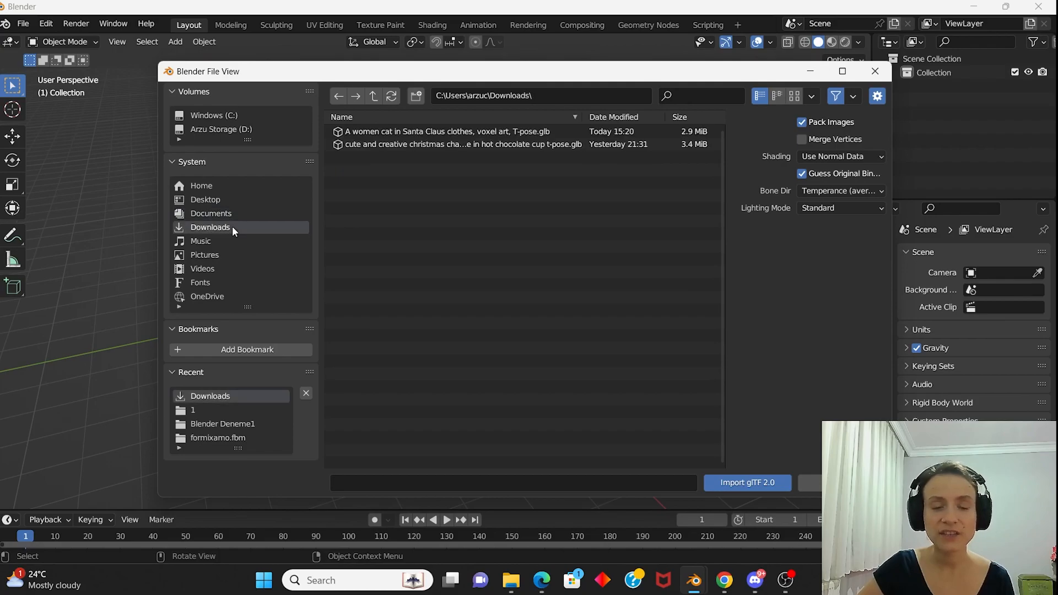
click(463, 132)
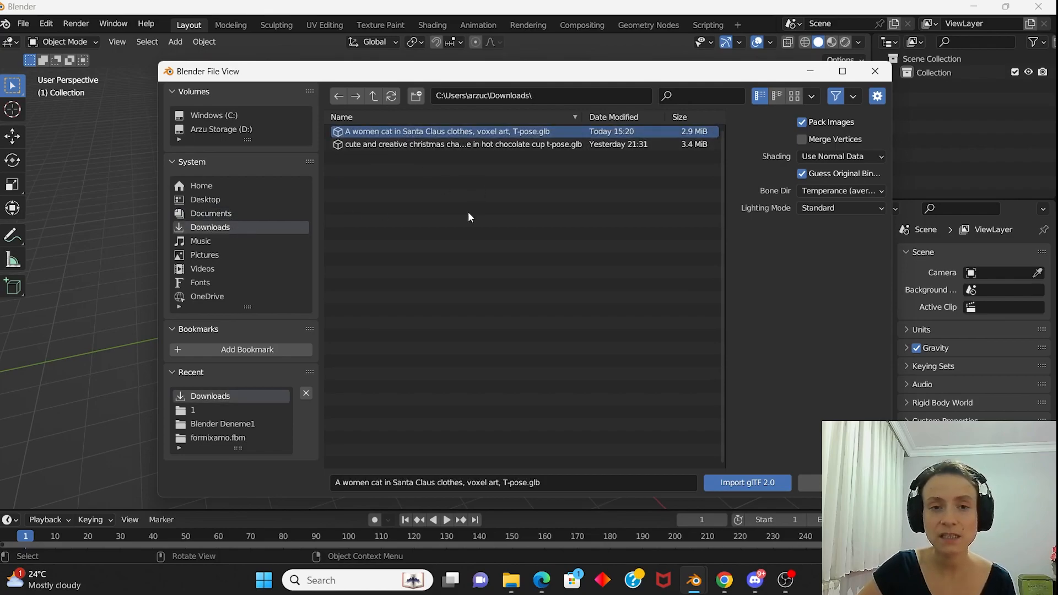
click(776, 481)
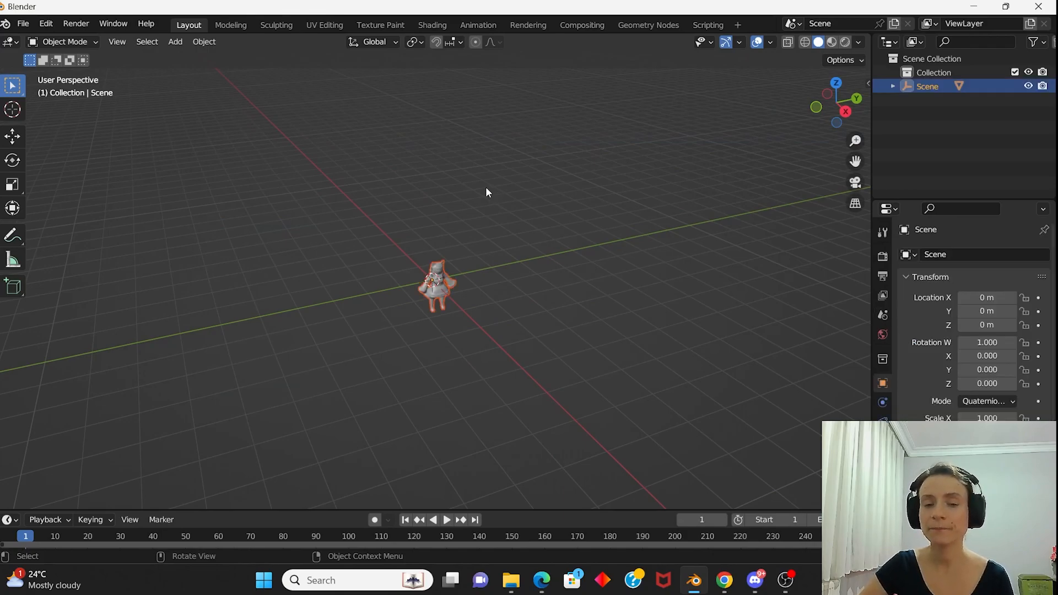
Step: Display the cat model in Material Preview shading and save the project as "A christmas cat.blend" in D:\Youtube Tutorials\1
scroll(442, 293, up, 1)
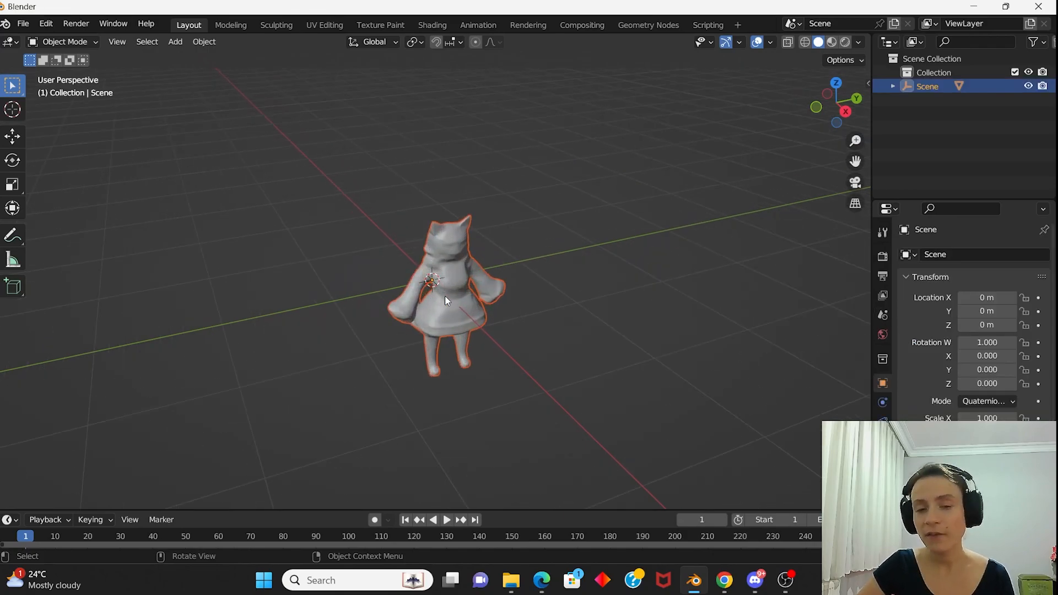
scroll(465, 315, up, 2)
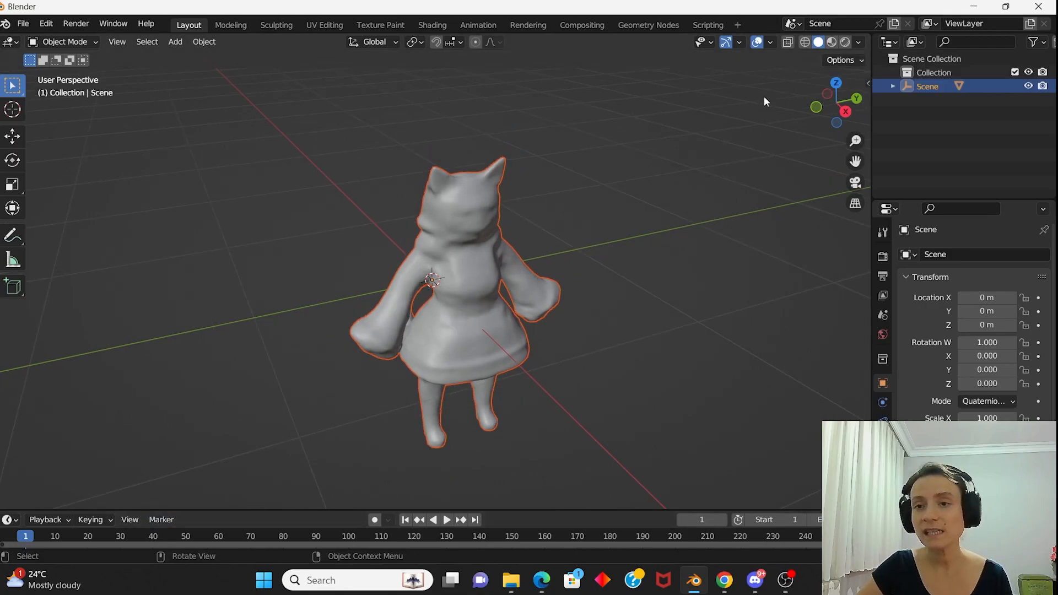
click(833, 43)
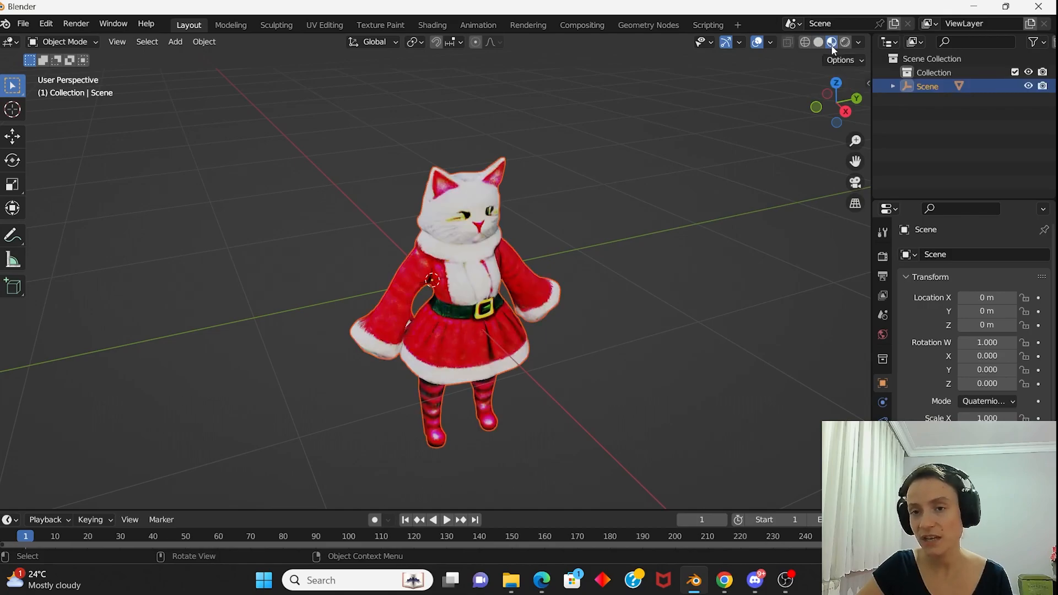
click(24, 24)
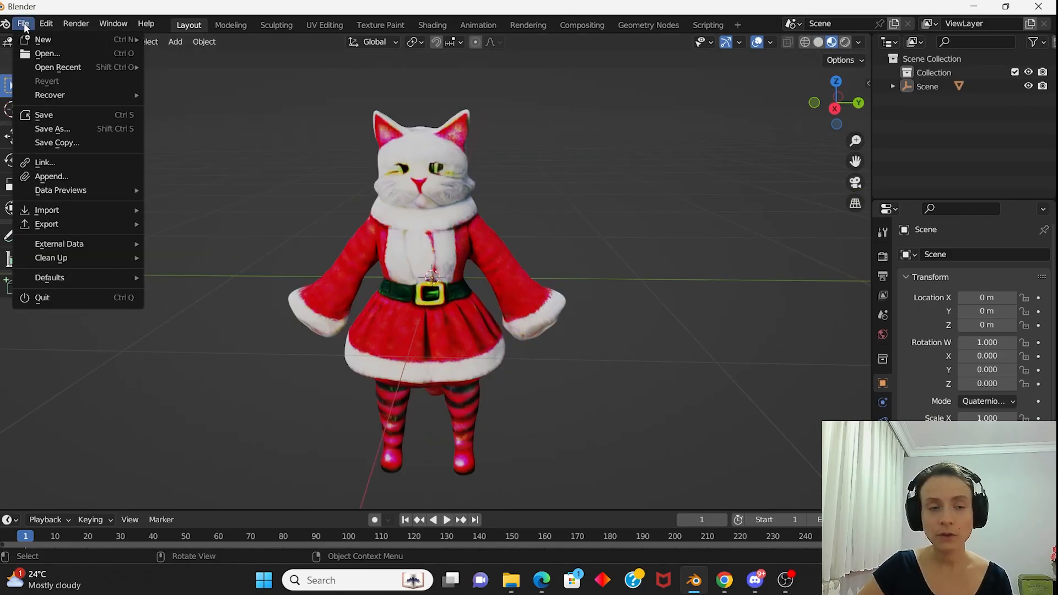
click(68, 114)
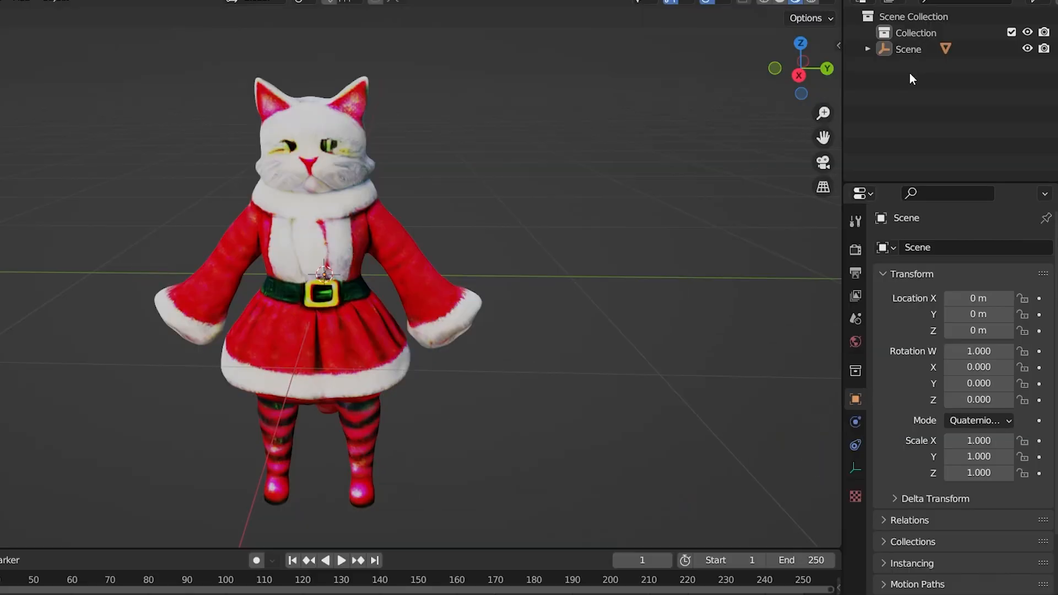
Step: Unpack the Image_0 base color texture of the model's default material, writing the file to its original location and overwriting any existing file
click(908, 50)
click(866, 49)
click(956, 66)
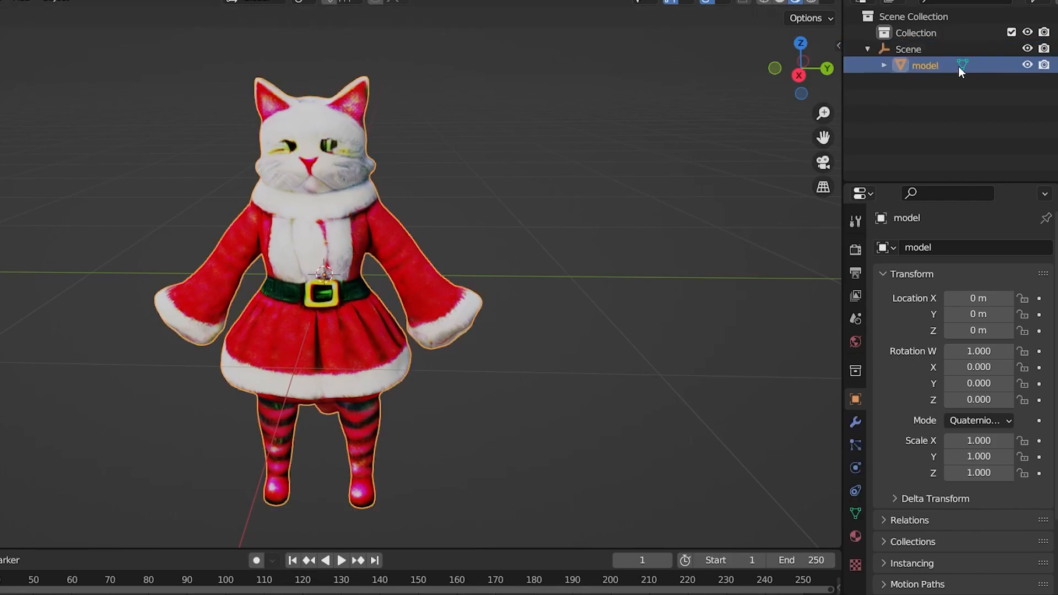
click(884, 65)
click(944, 81)
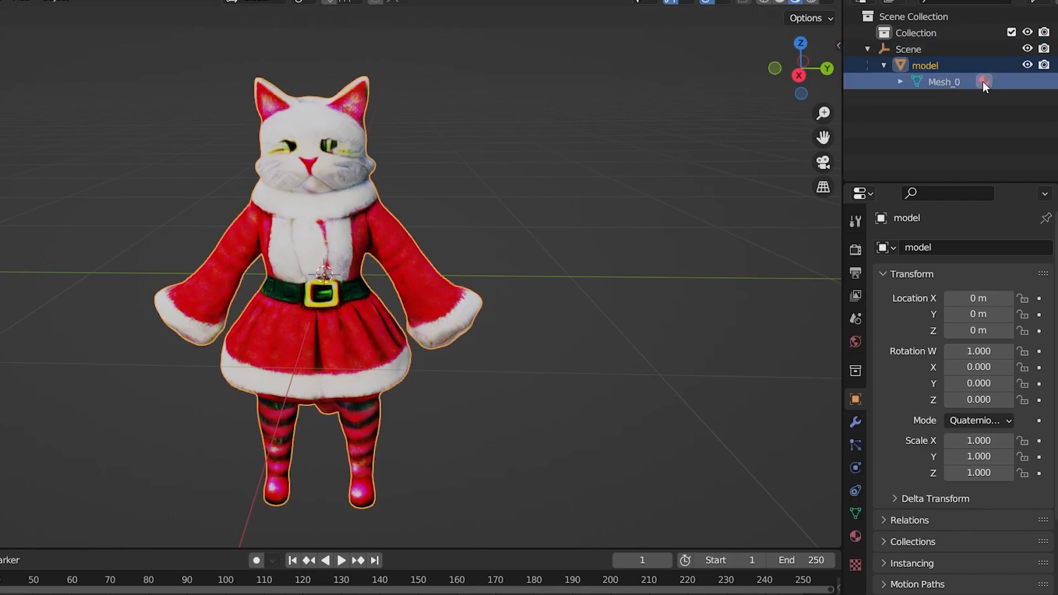
click(983, 81)
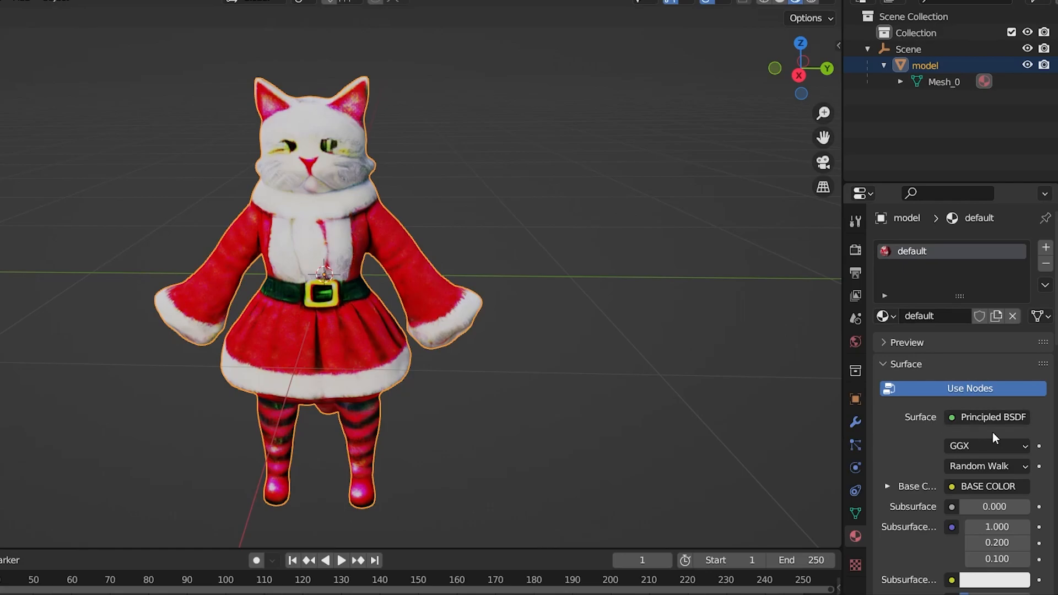
scroll(1001, 468, down, 1)
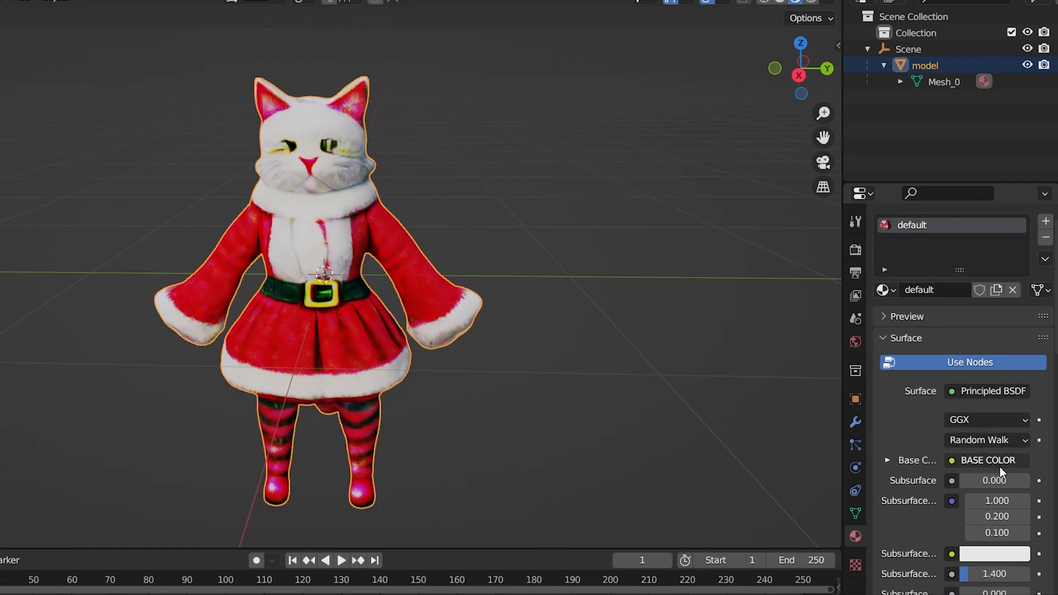
click(886, 460)
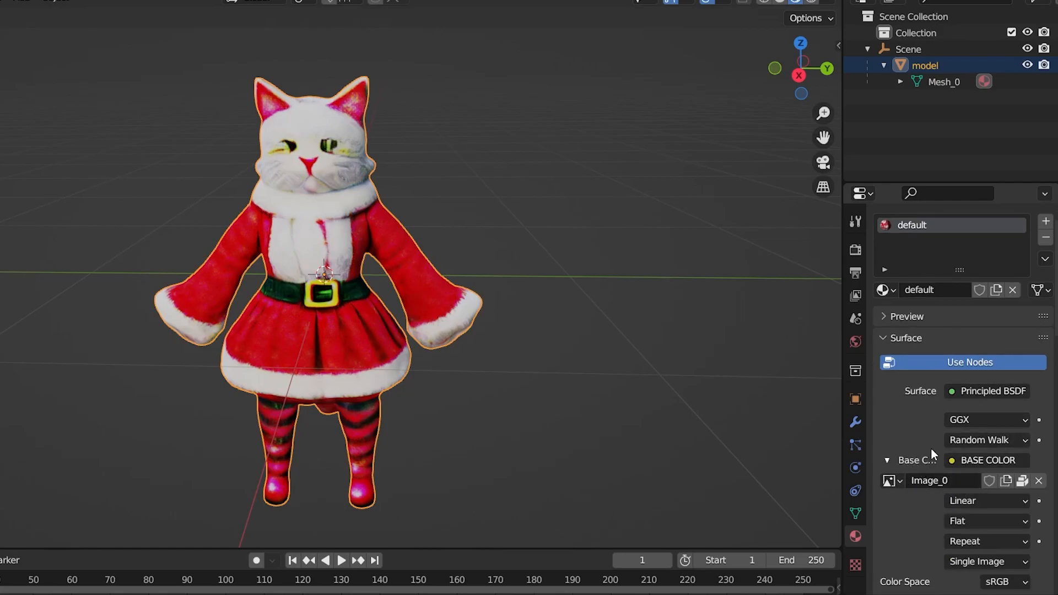
scroll(944, 472, down, 1)
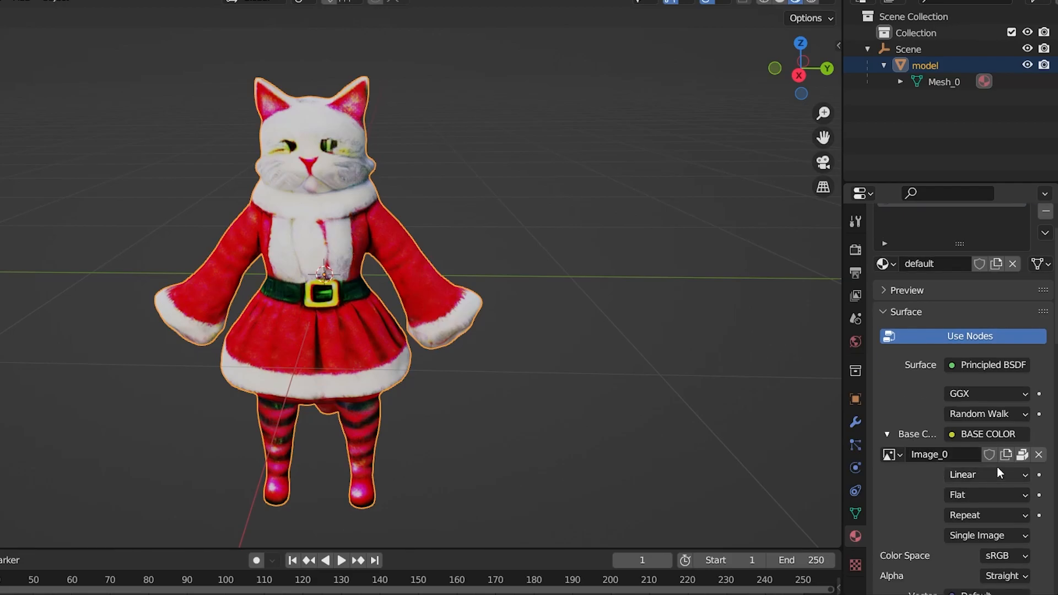
click(1023, 455)
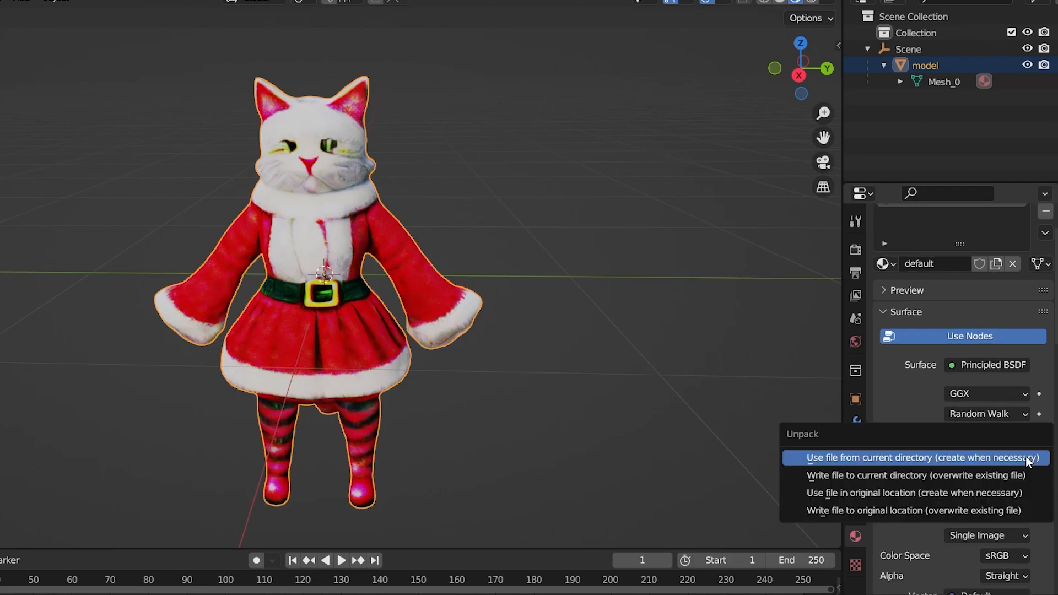
click(878, 511)
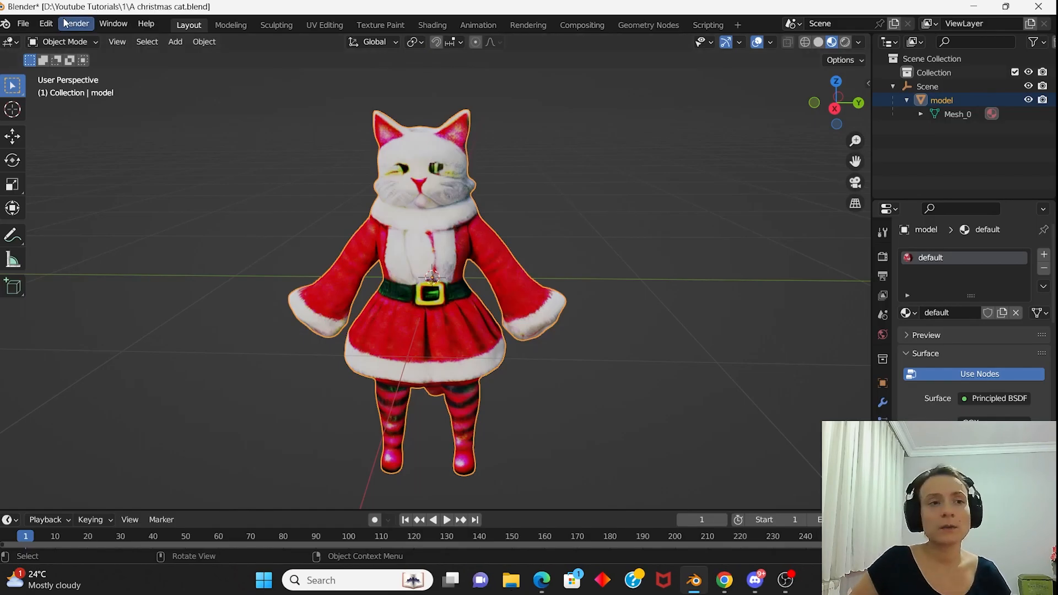
Step: Export the scene as "A christmas cat.fbx" to D:\Youtube Tutorials\1 with the path mode set to Copy
click(23, 23)
mouse_move(117, 229)
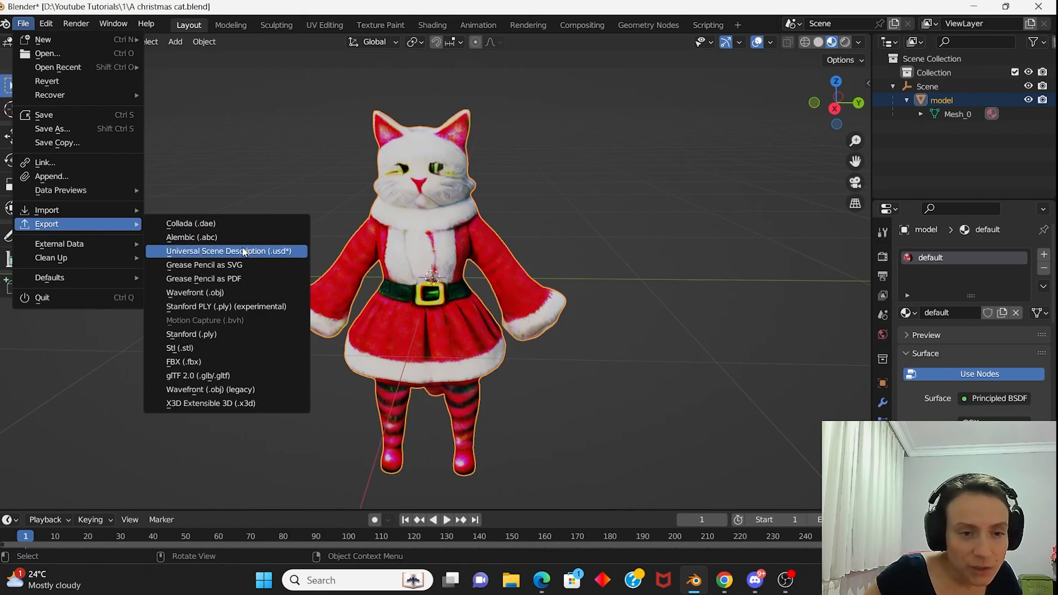
click(222, 362)
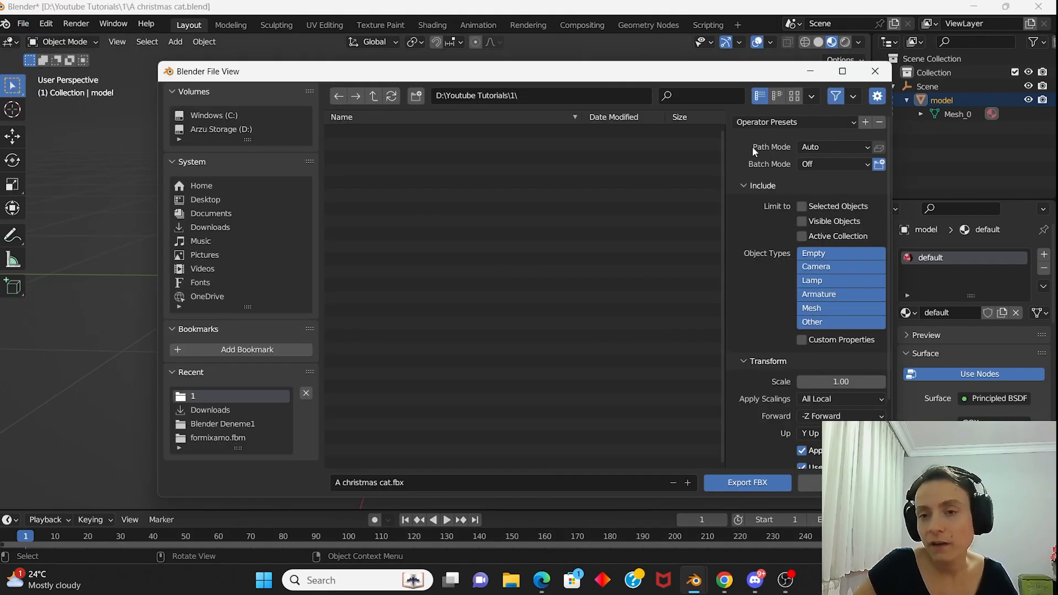
click(868, 148)
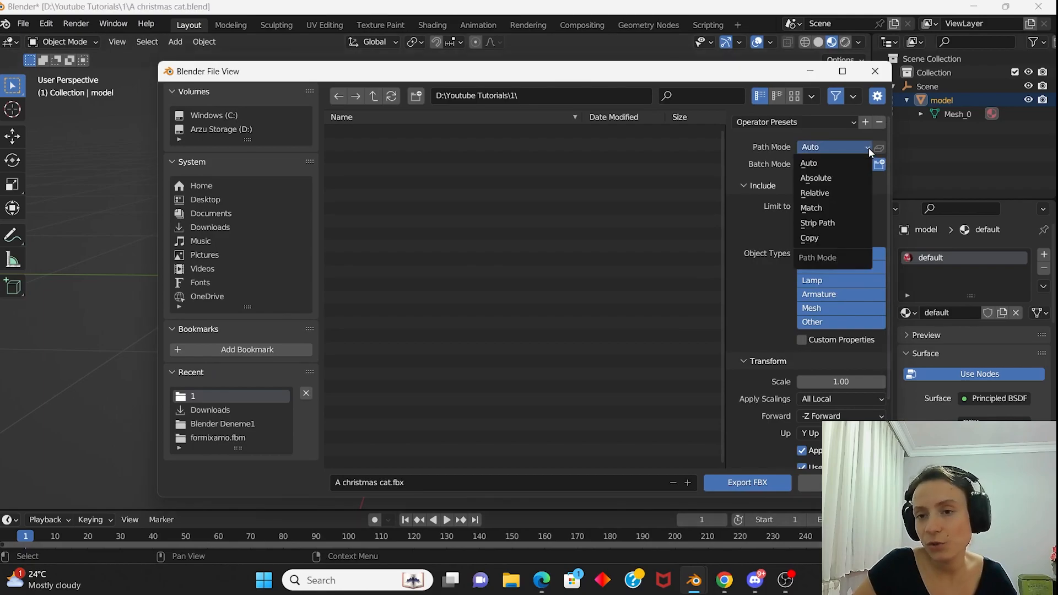
click(822, 235)
scroll(822, 234, down, 3)
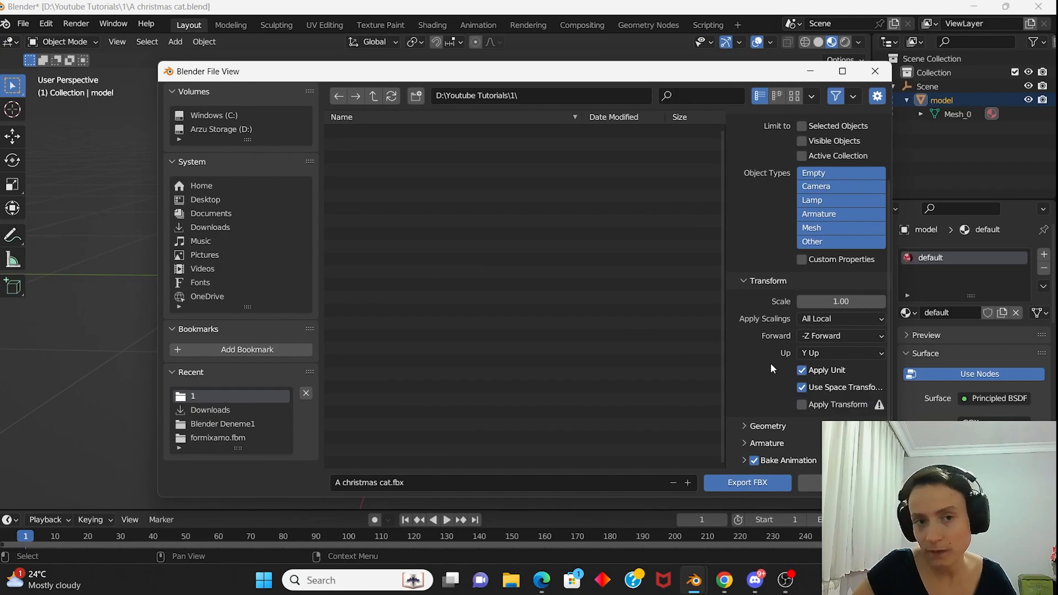
click(747, 482)
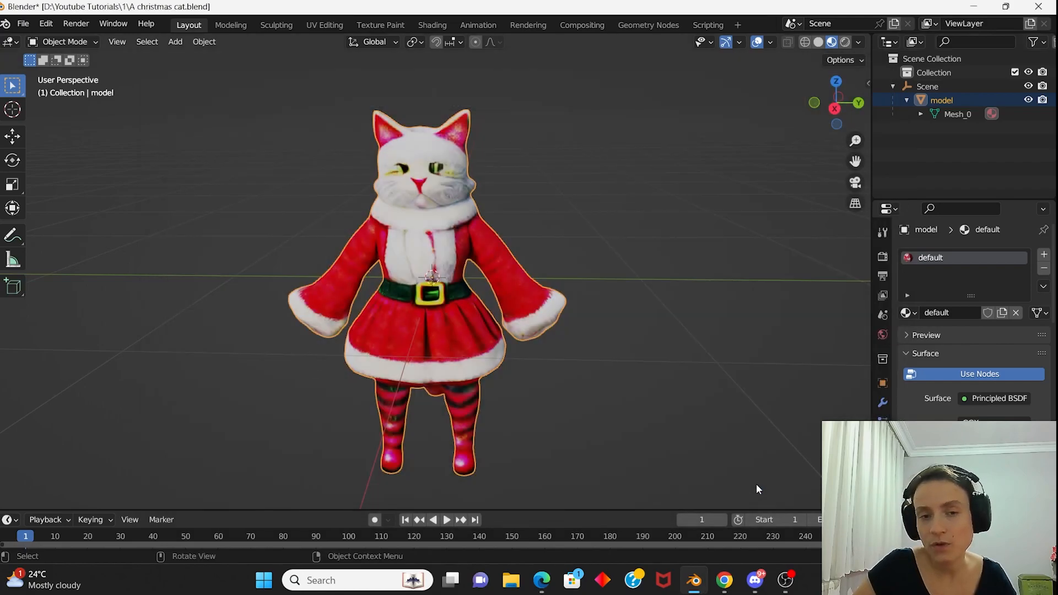
Step: Switch to Mixamo in Chrome and upload "A christmas cat.fbx" as a new character
click(723, 579)
click(364, 11)
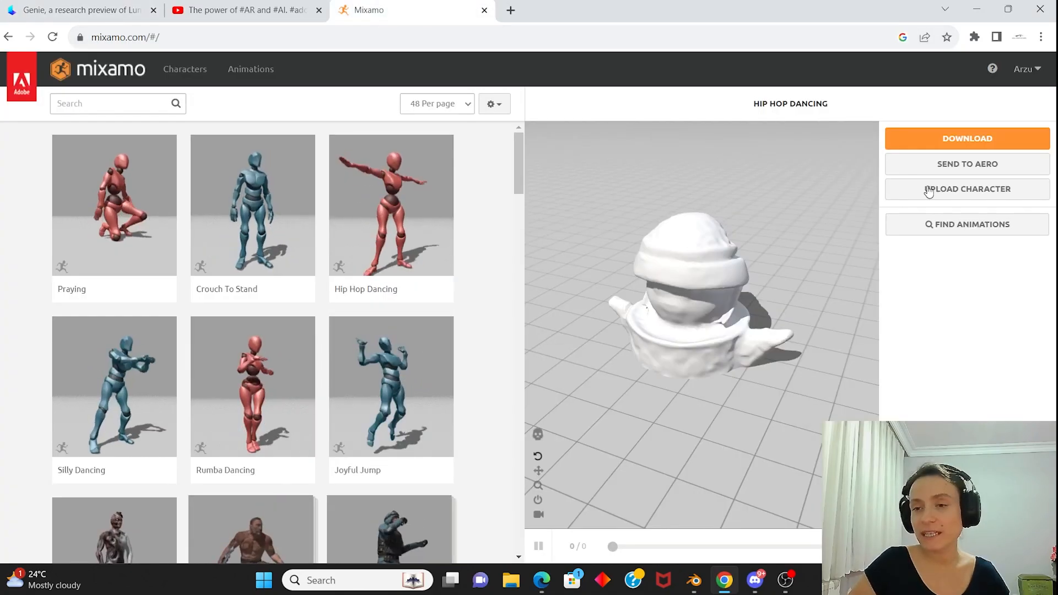
click(990, 190)
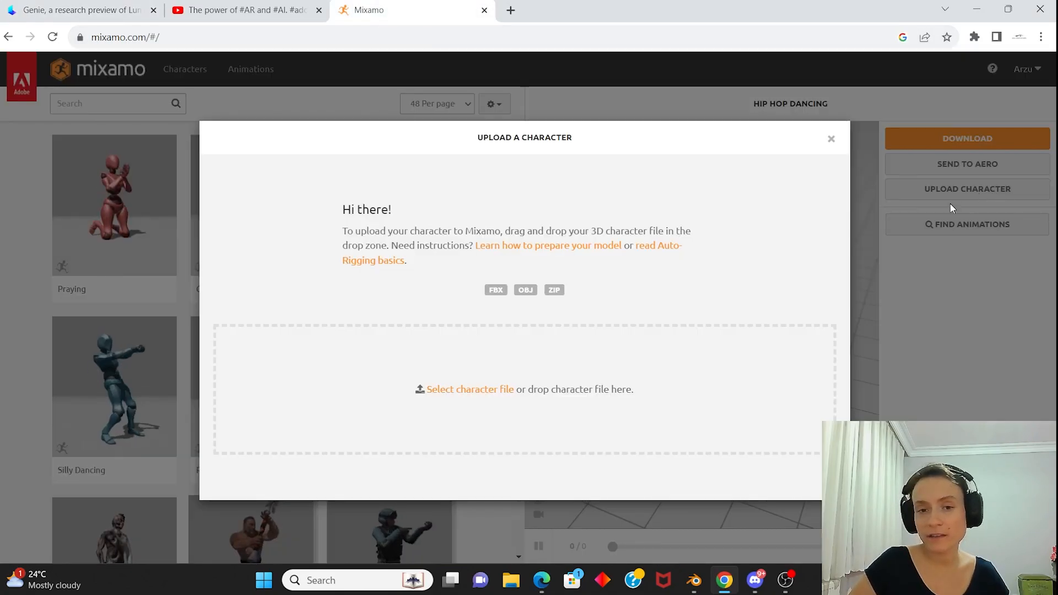
click(466, 391)
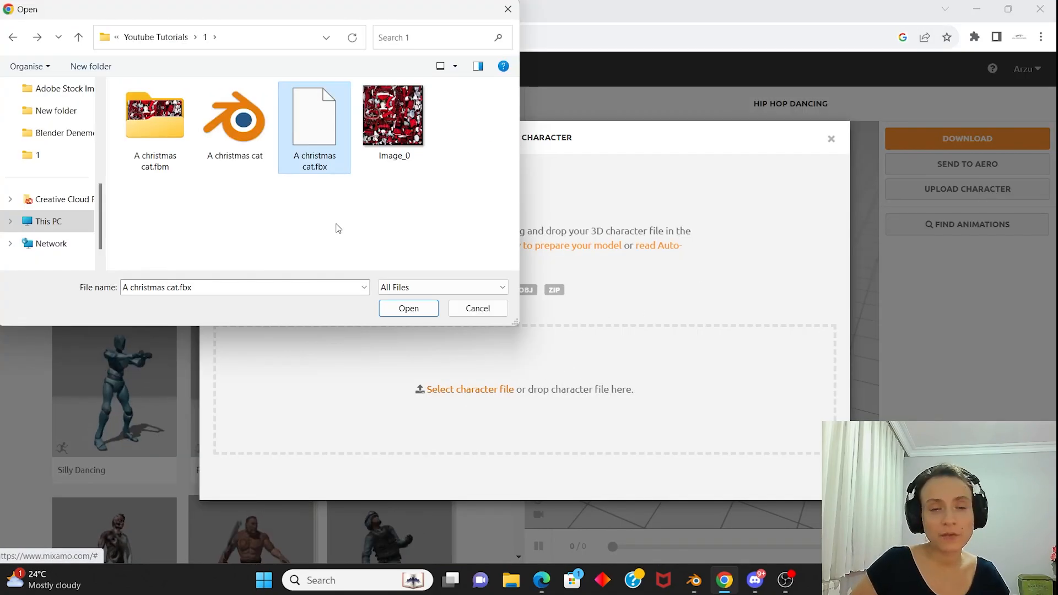
click(393, 144)
click(316, 151)
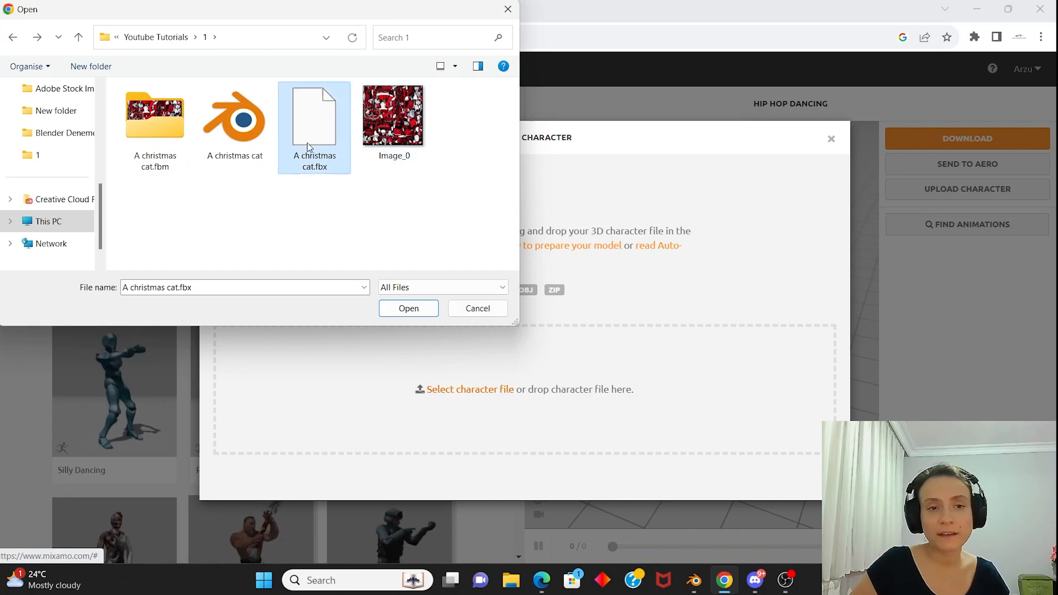
click(418, 310)
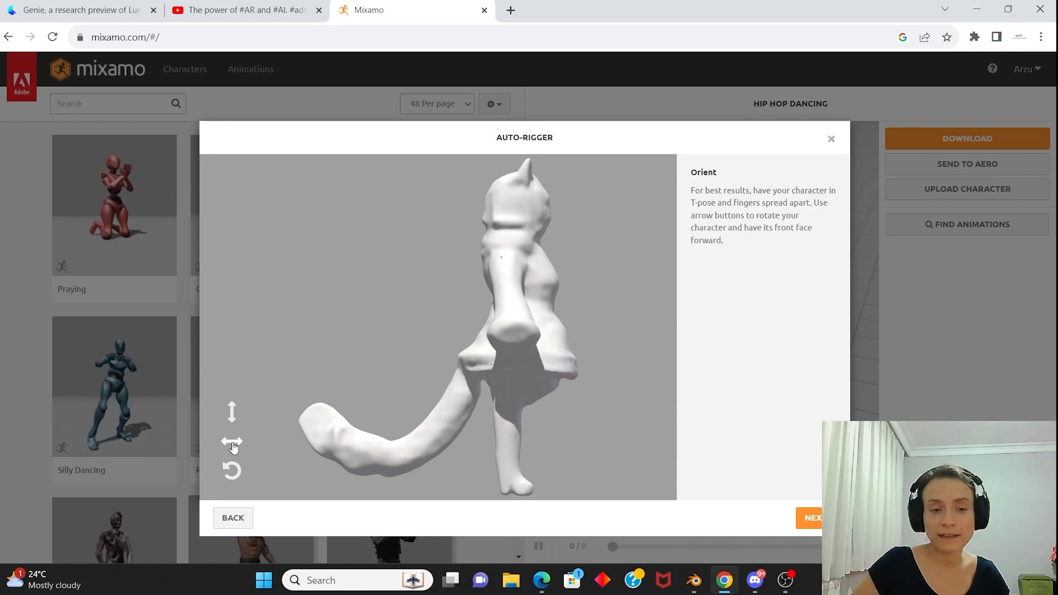
Step: Rotate the uploaded cat horizontally in the Auto-Rigger until its front faces forward
click(234, 447)
click(233, 447)
click(234, 448)
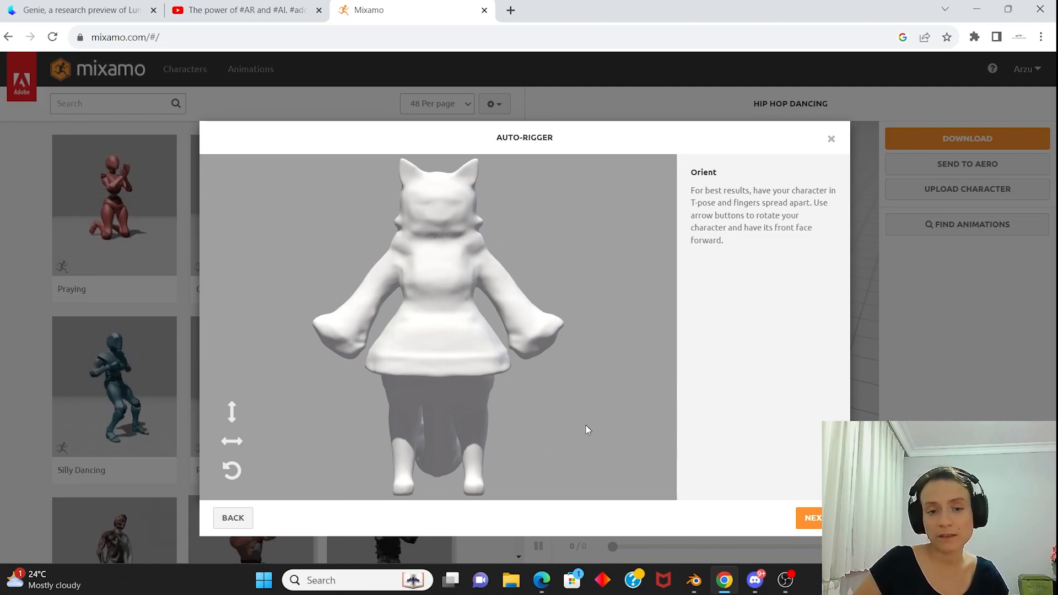
Step: Place symmetric chin, wrist, elbow, knee and groin markers on the cat, then auto-rig it and accept it as the new character
click(812, 519)
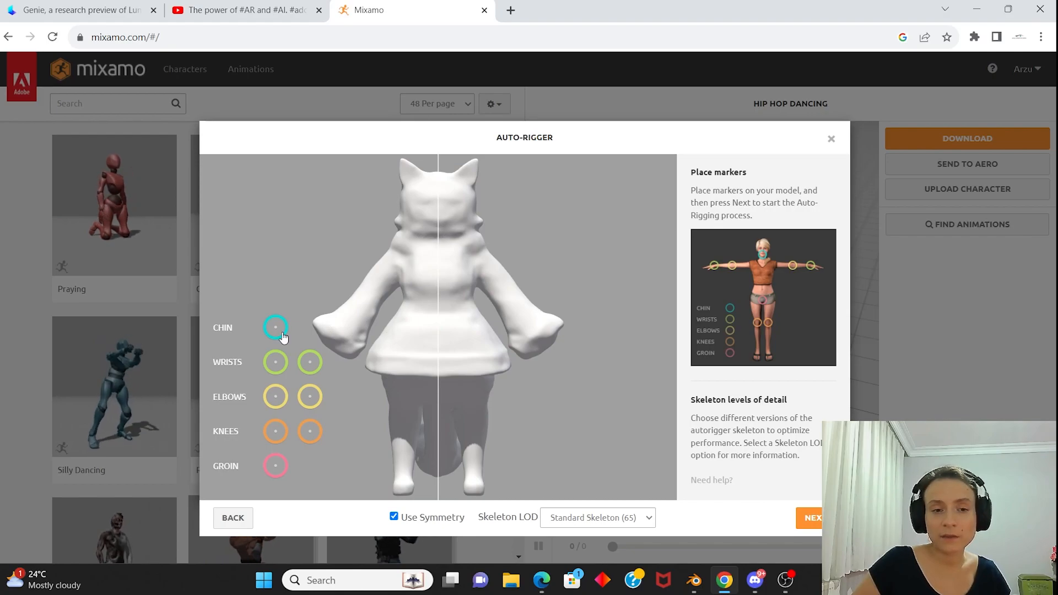
mouse_move(277, 330)
mouse_down()
mouse_move(367, 302)
mouse_move(438, 231)
mouse_up()
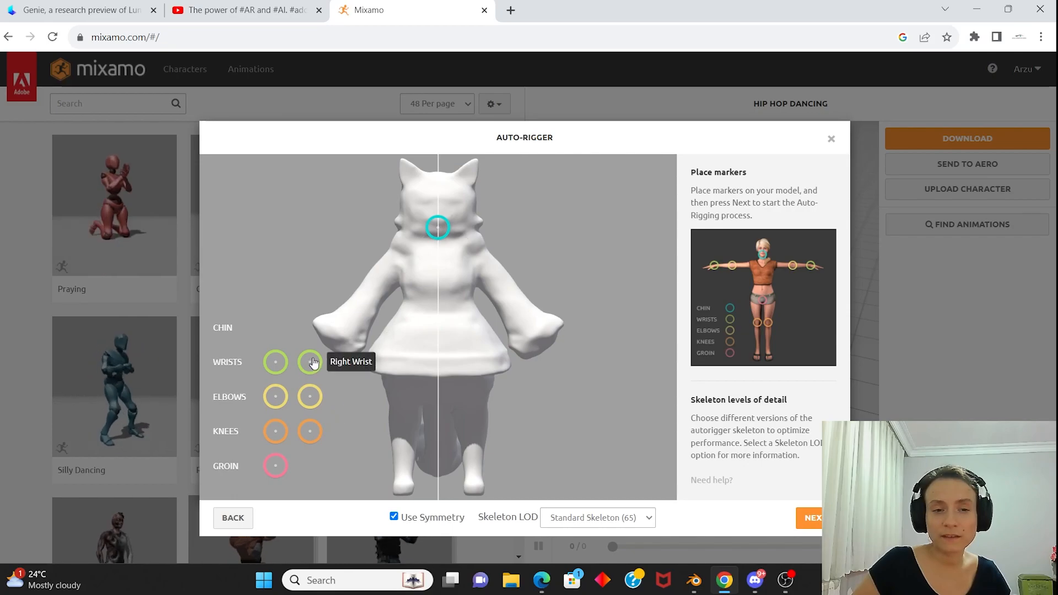
mouse_move(312, 362)
mouse_down()
mouse_move(347, 337)
mouse_move(420, 316)
mouse_move(348, 329)
mouse_up()
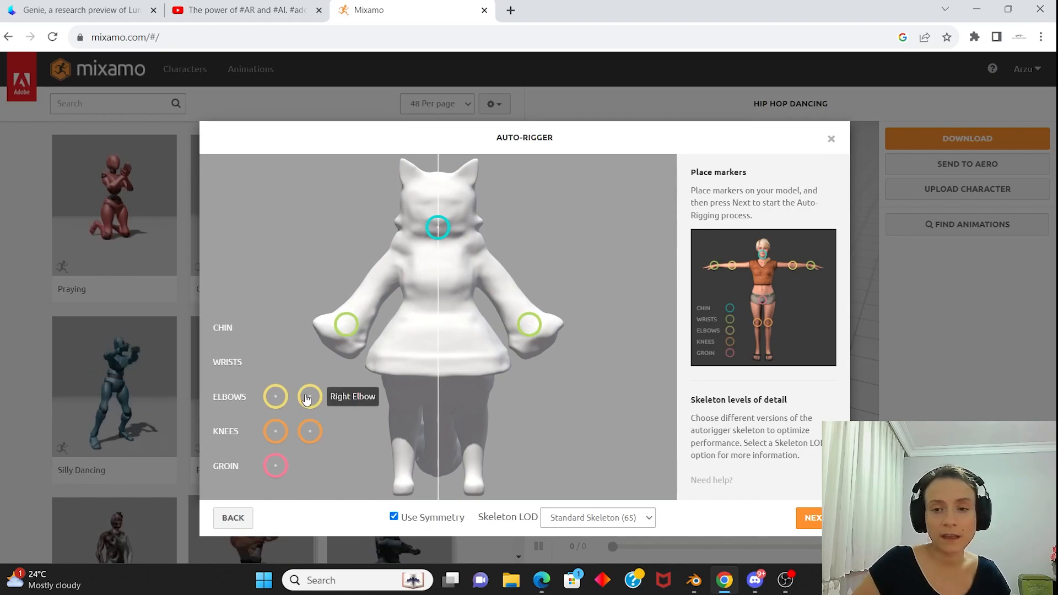
drag(307, 398, 373, 296)
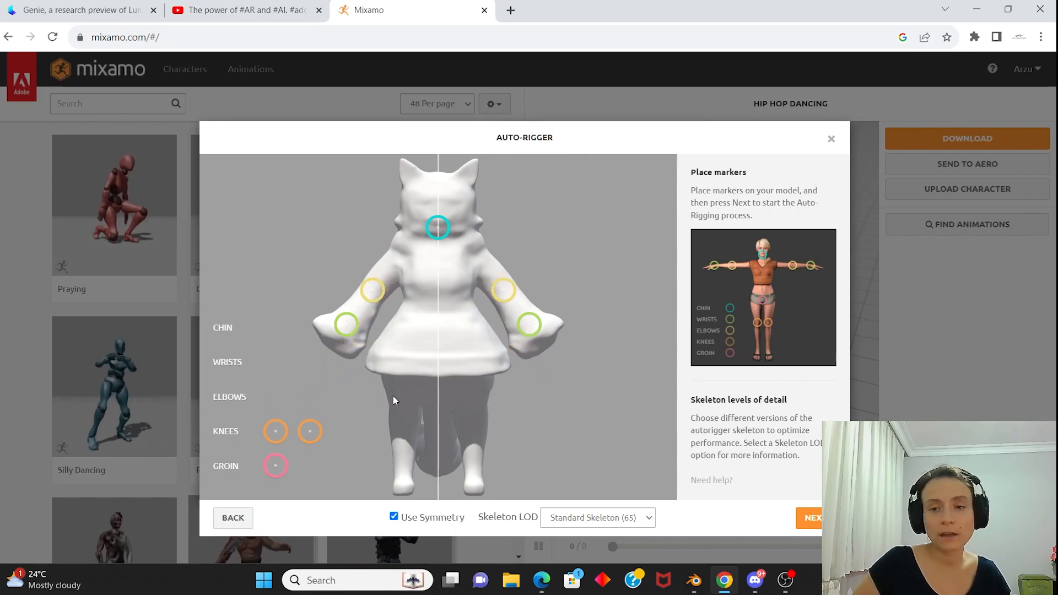
mouse_move(317, 433)
mouse_down()
mouse_move(364, 394)
mouse_move(435, 433)
mouse_move(405, 432)
mouse_up()
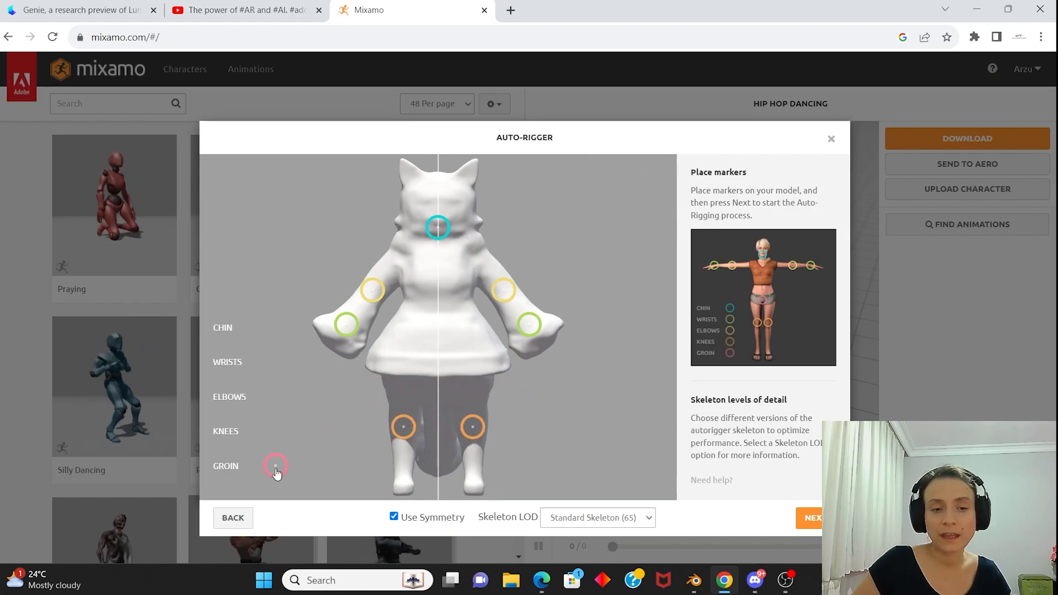
mouse_move(275, 466)
mouse_down()
mouse_move(444, 365)
mouse_move(441, 346)
mouse_up()
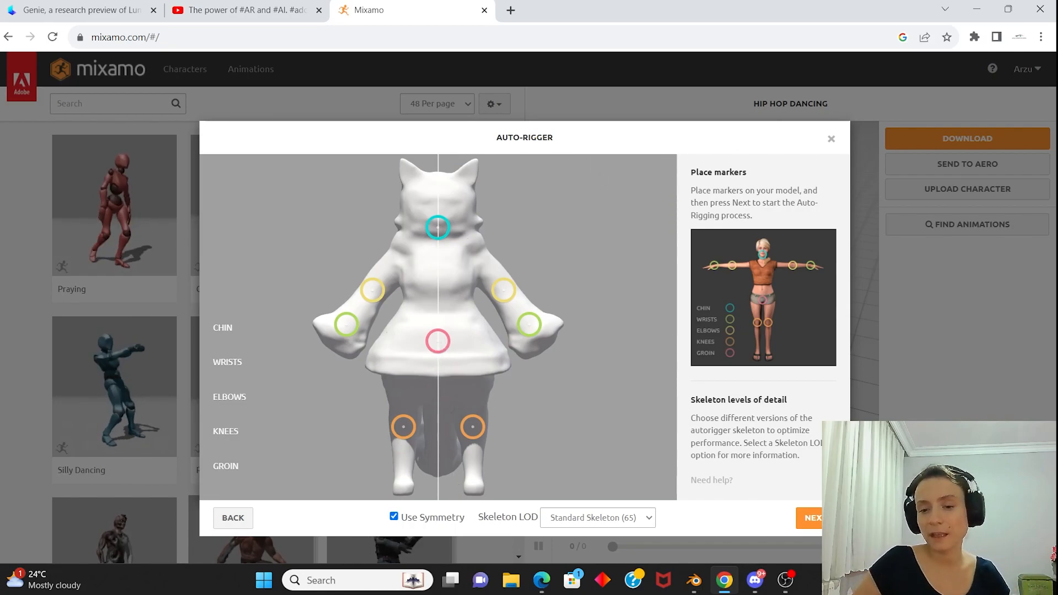
click(808, 518)
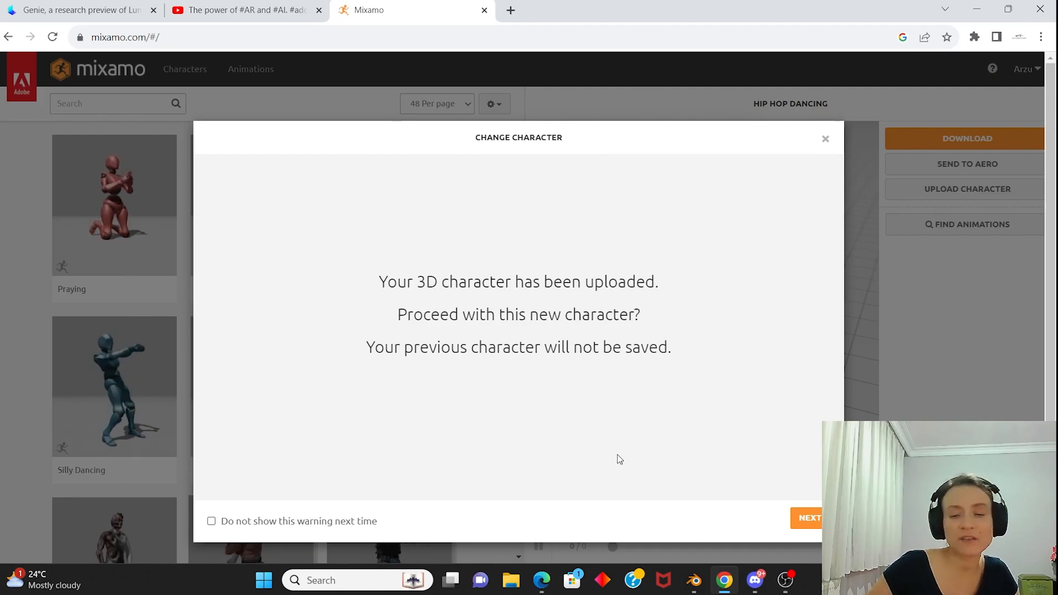
click(811, 518)
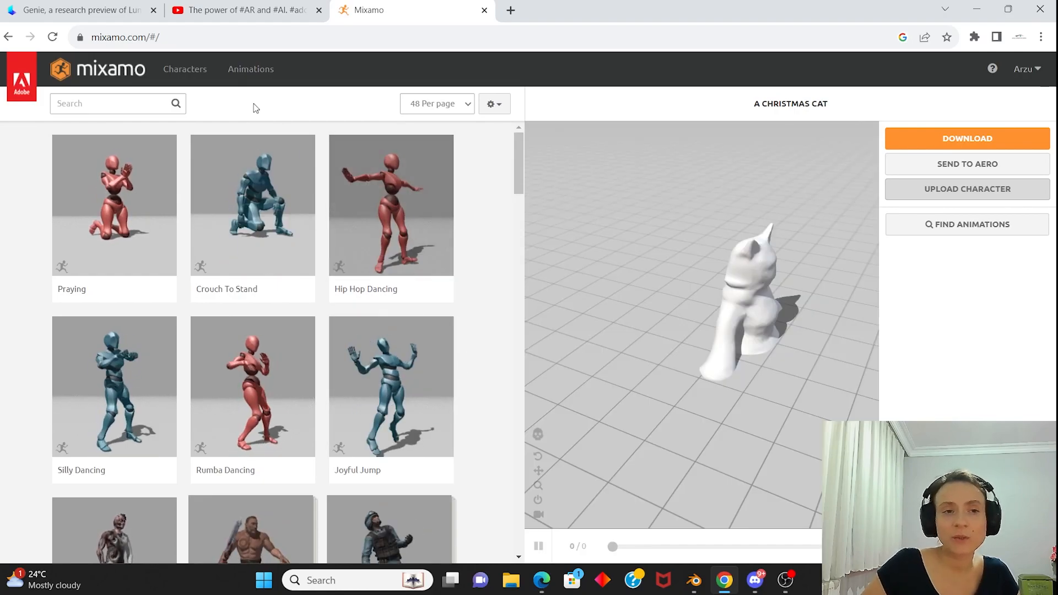
Step: Browse the animation library for a motion to apply to the rigged cat
click(271, 73)
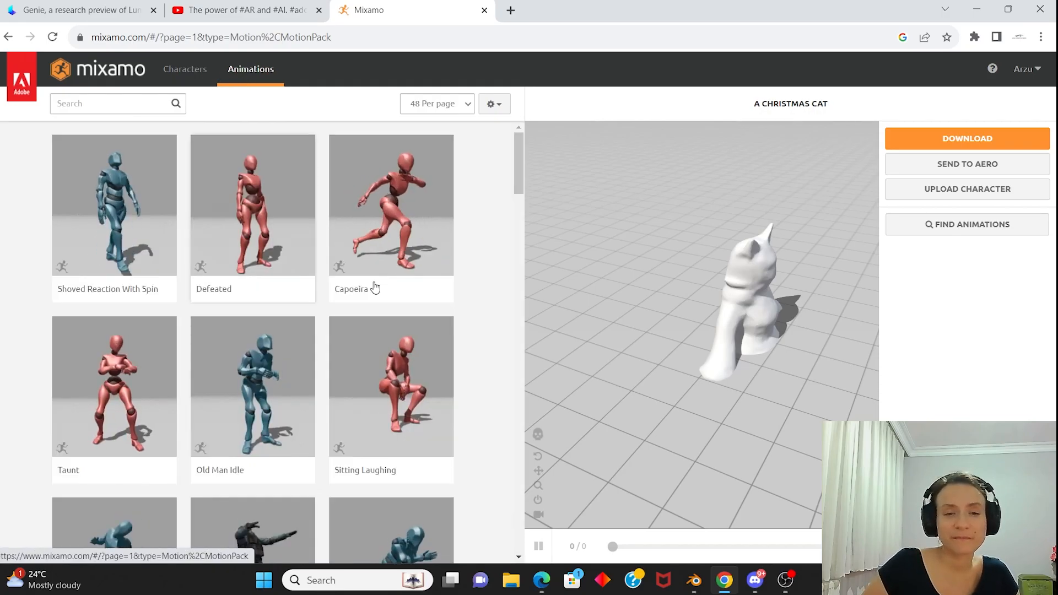
scroll(405, 447, down, 6)
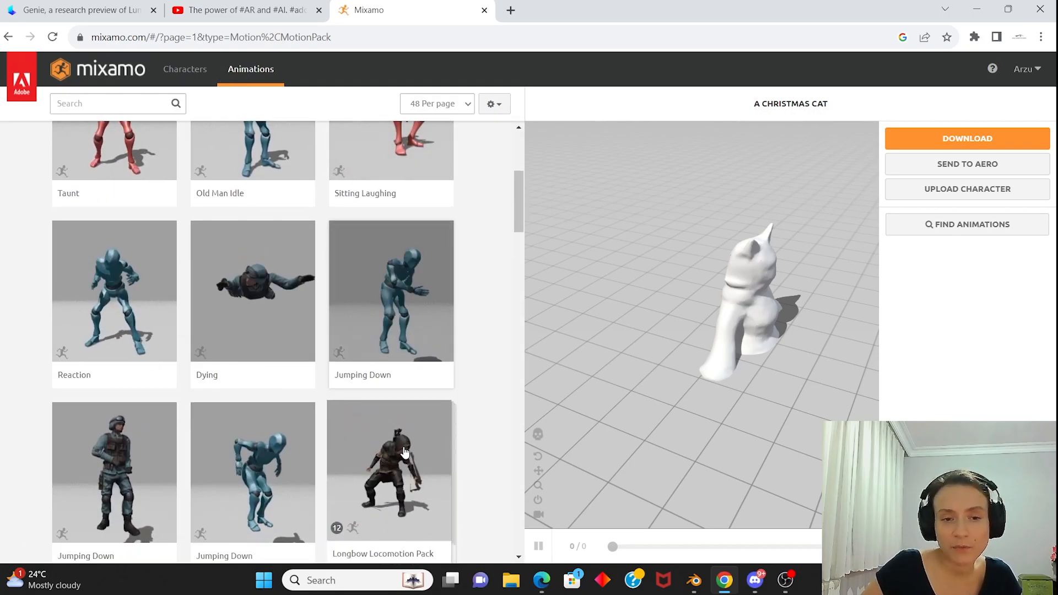
scroll(406, 448, up, 6)
scroll(407, 447, down, 4)
scroll(407, 447, down, 10)
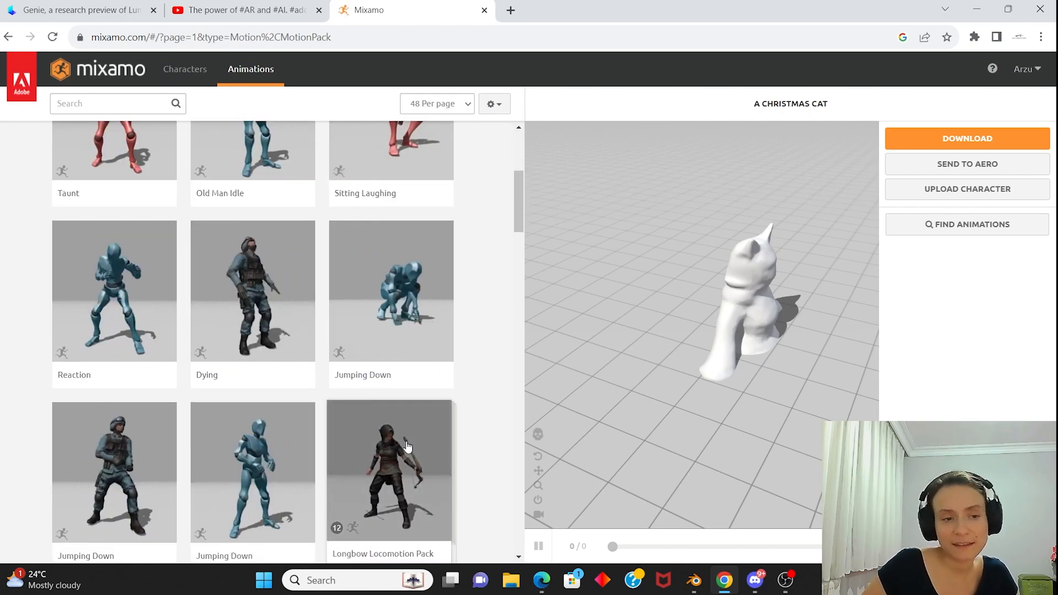
click(390, 373)
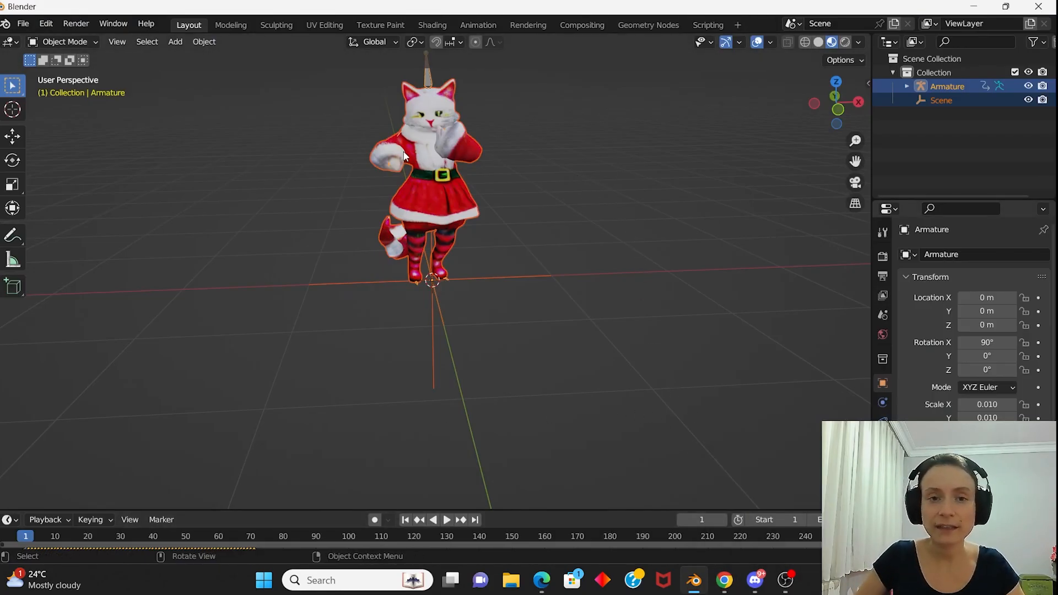
Step: Play back the cat armature's animation, stop it and return to the start of the timeline
click(446, 520)
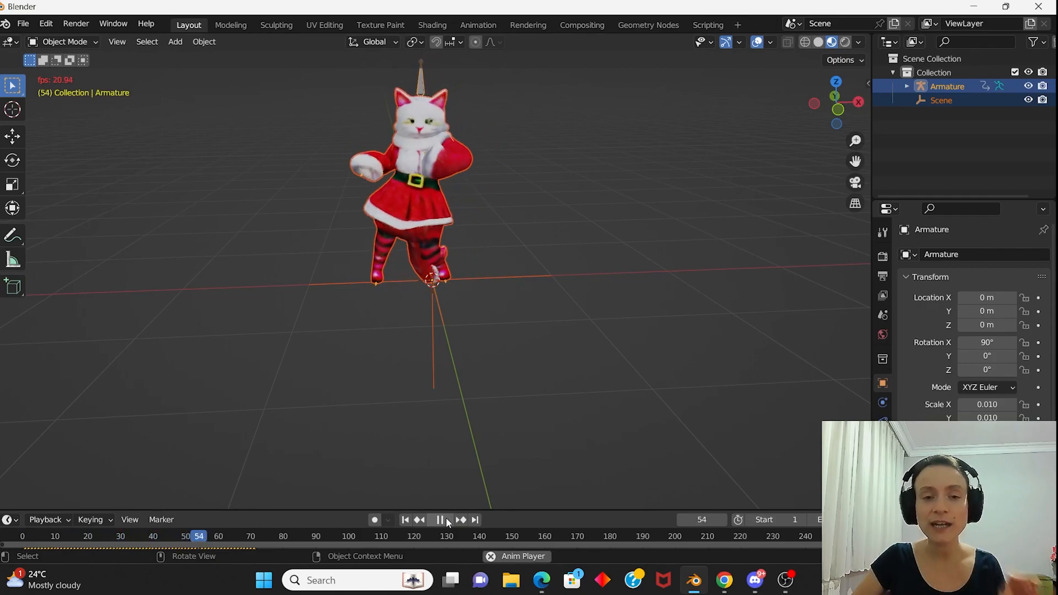
click(446, 521)
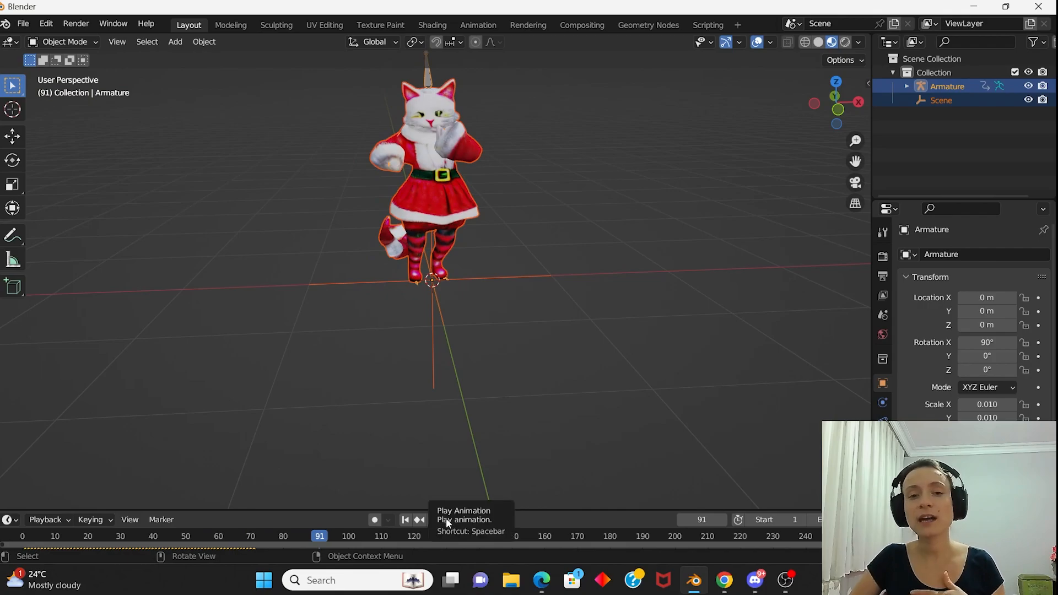
key(shift+Left)
Step: Open the glTF 2.0 export options for the animated cat scene
click(22, 24)
mouse_move(97, 215)
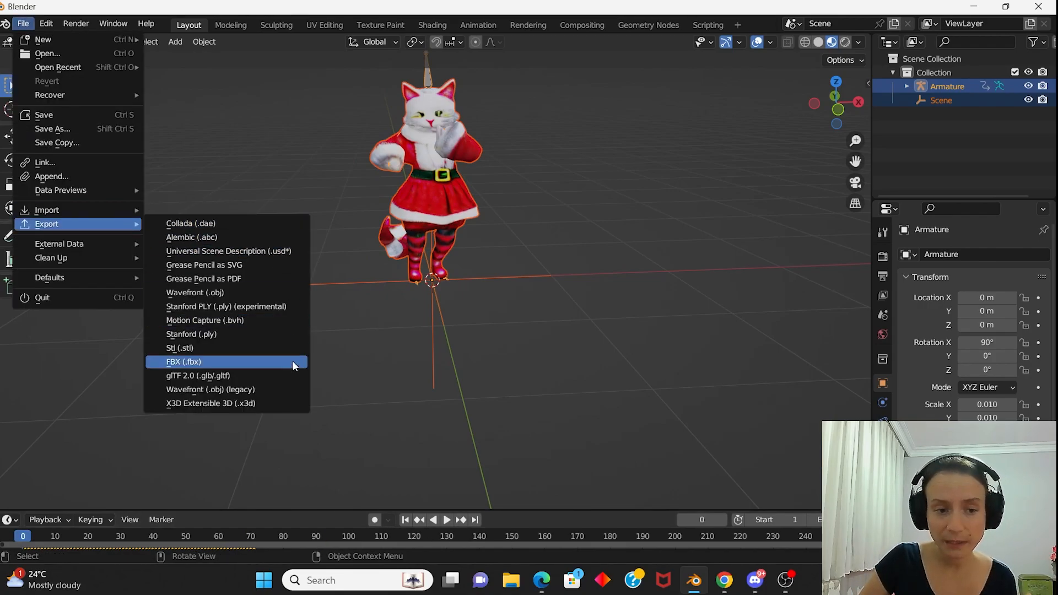
click(286, 375)
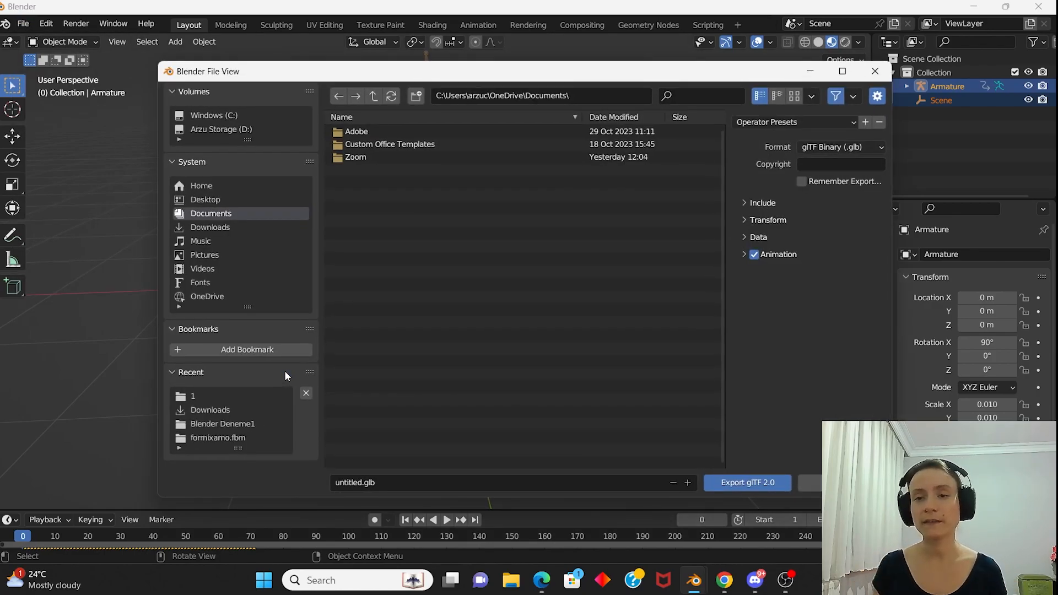
Step: Launch Adobe Aero and create a new project named "My cat"
key(super)
text(adobe)
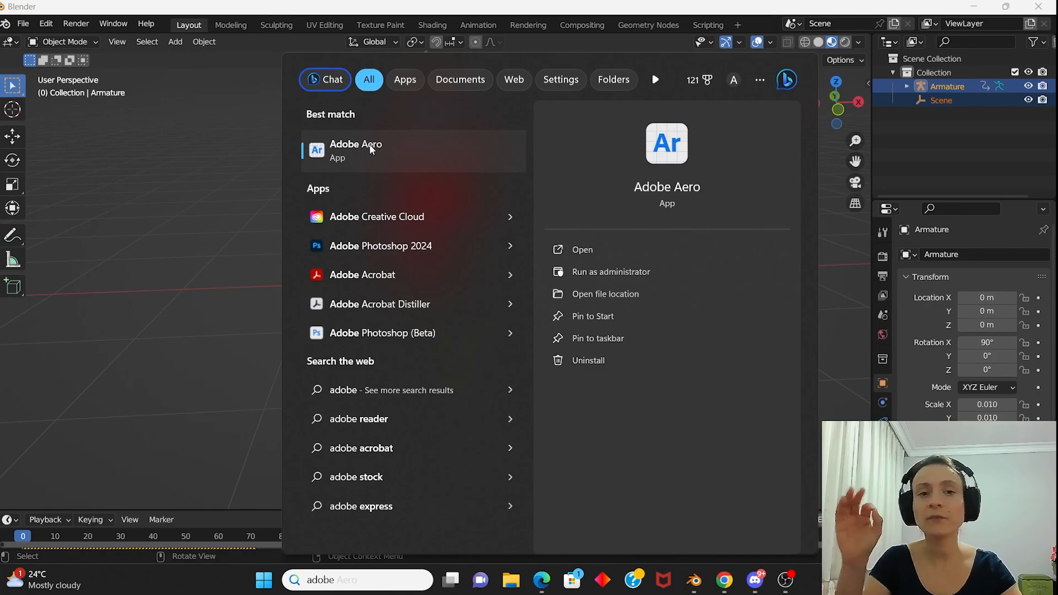
click(370, 148)
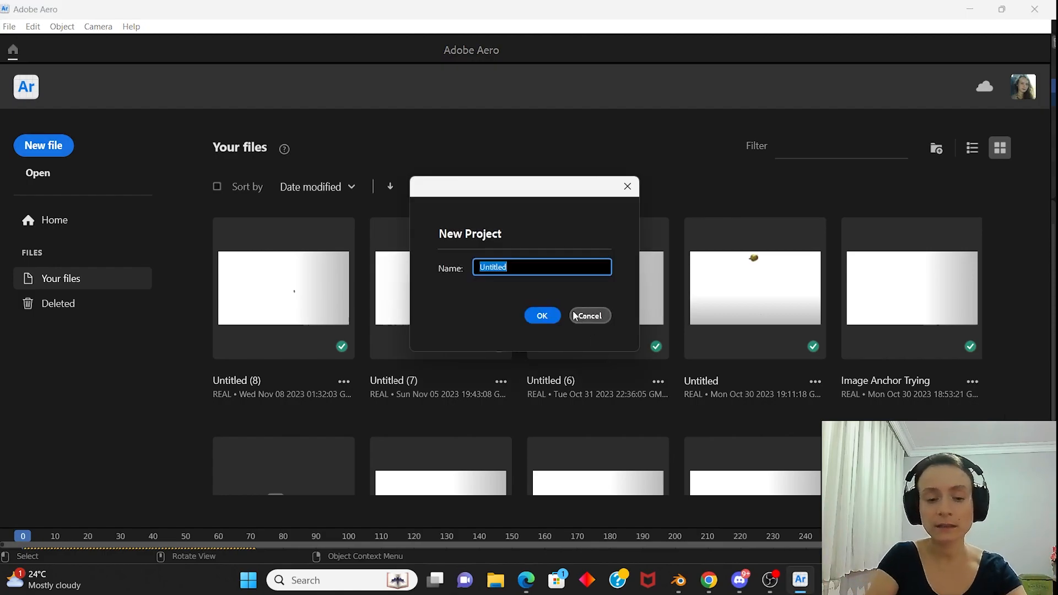
text(My cat)
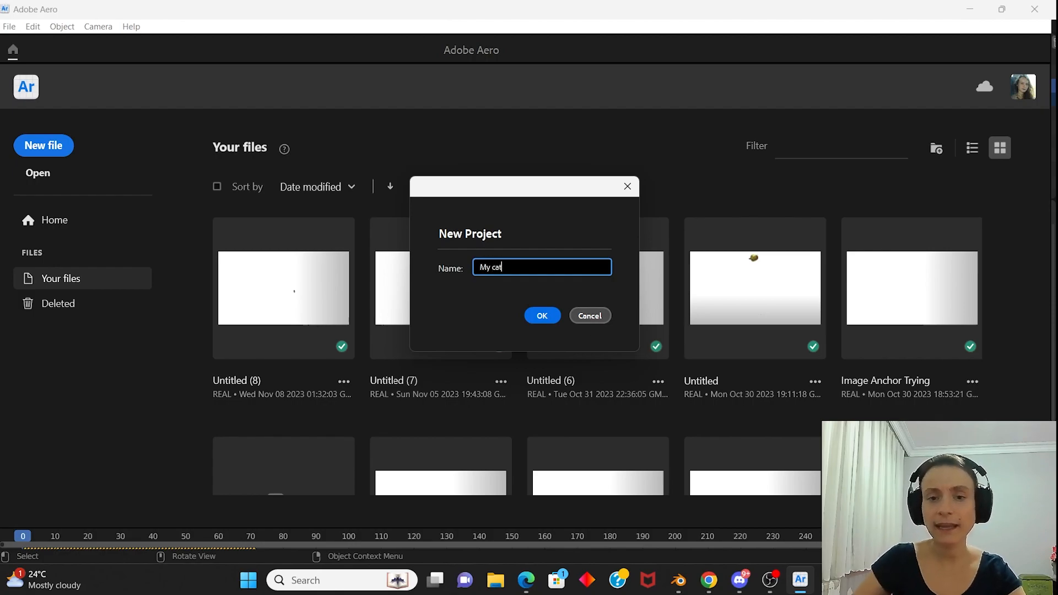
click(537, 315)
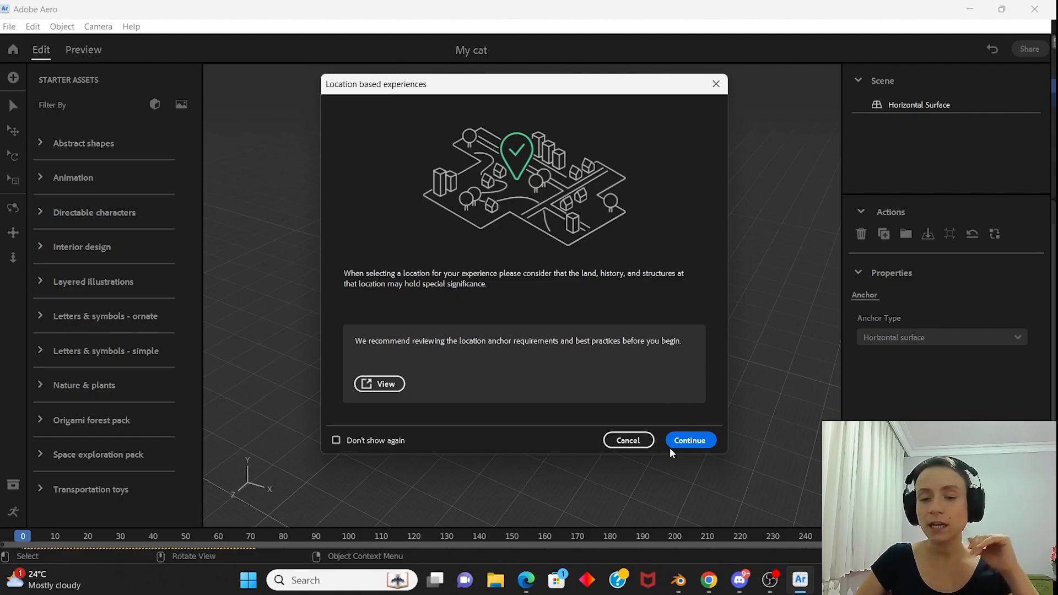
Step: Cancel the location-based experience notice and choose Horizontal surface as the anchor type
click(638, 445)
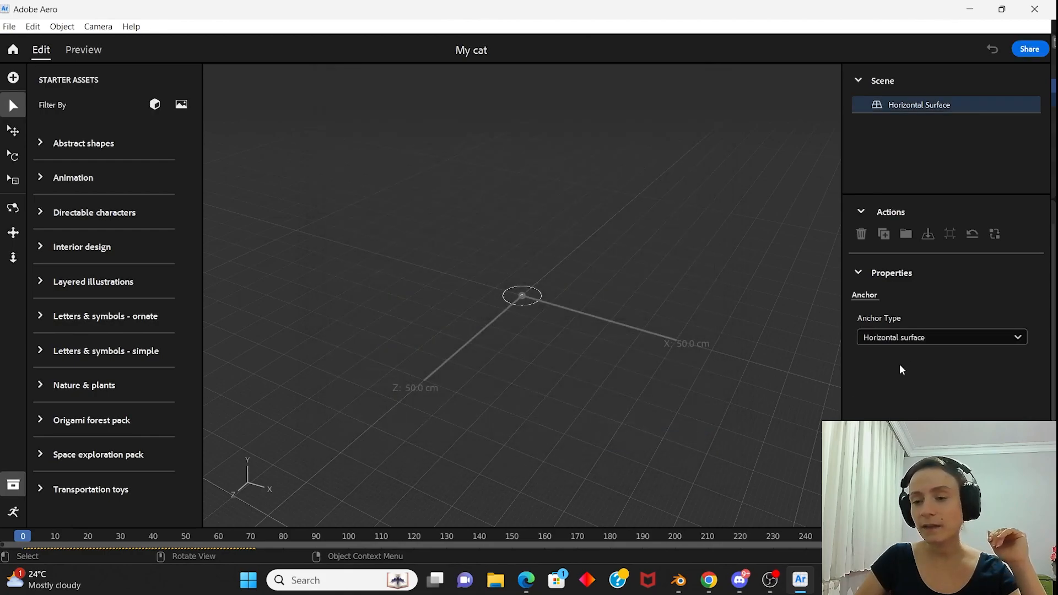
click(940, 338)
click(942, 361)
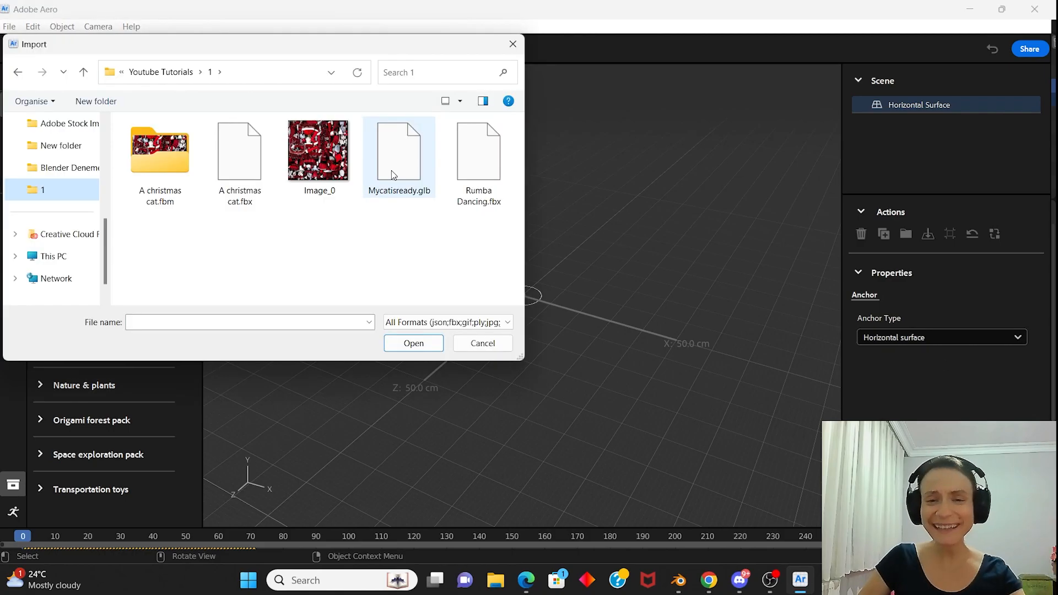
Step: Import Mycatisready.glb from the Youtube Tutorials\1 folder into the scene
click(391, 175)
click(413, 343)
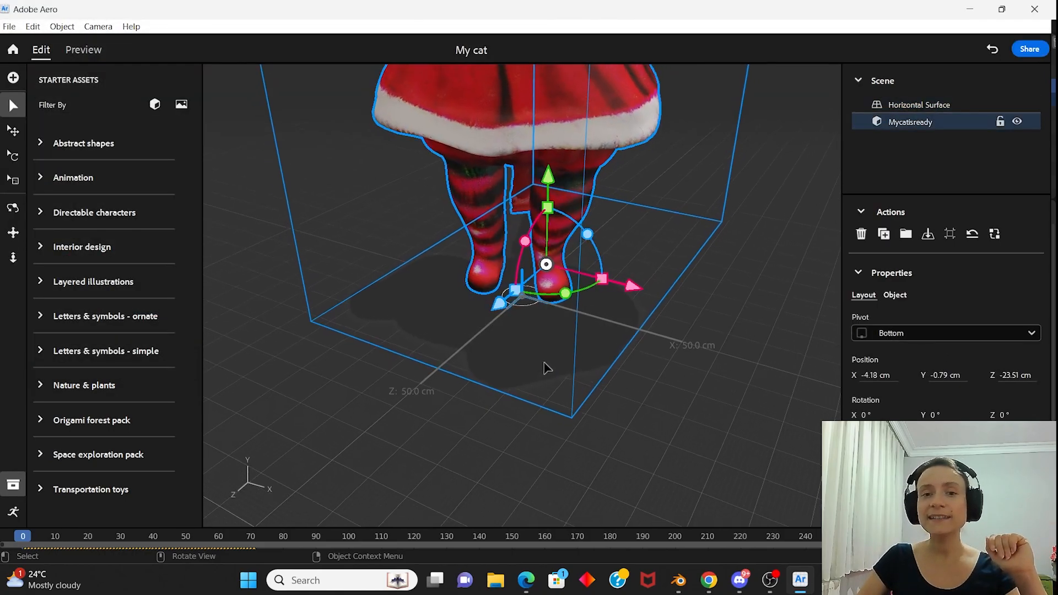
click(13, 257)
drag(610, 200, 605, 301)
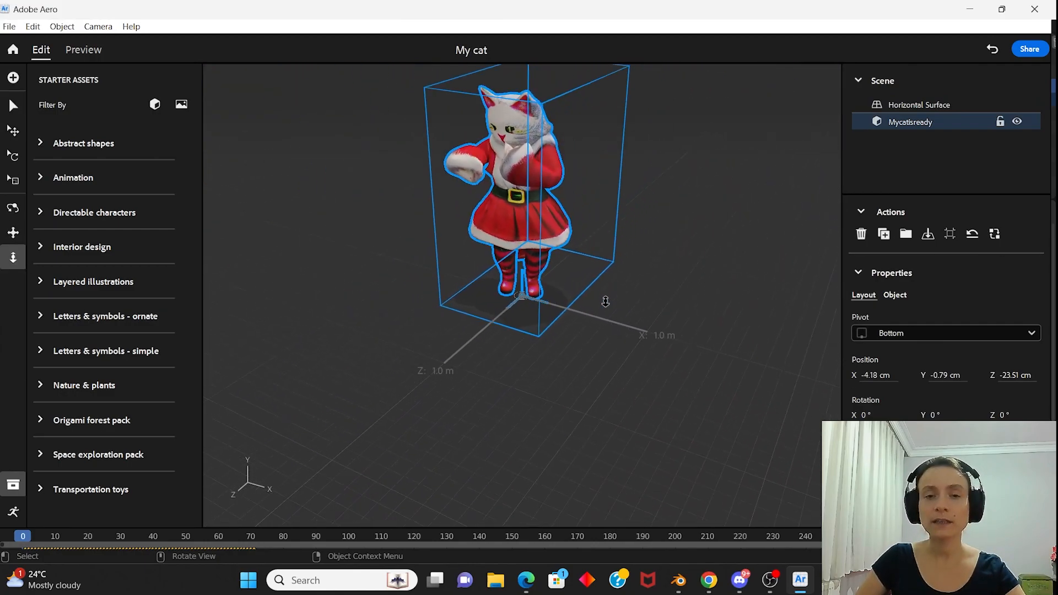
Step: Add a Play animation action for Mycatisready under a scene Start trigger
click(14, 512)
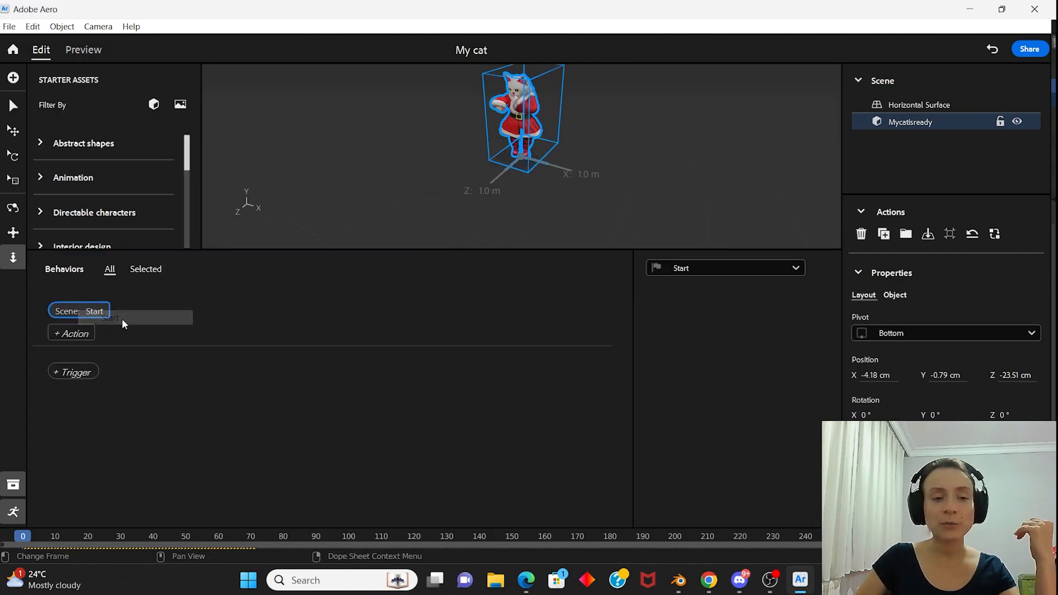
click(82, 338)
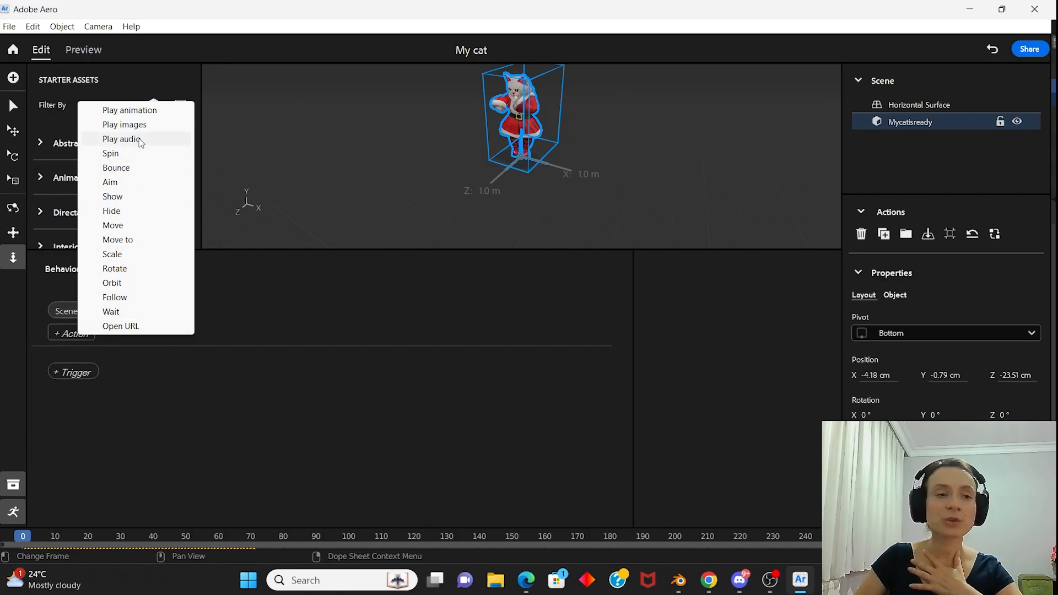
click(135, 112)
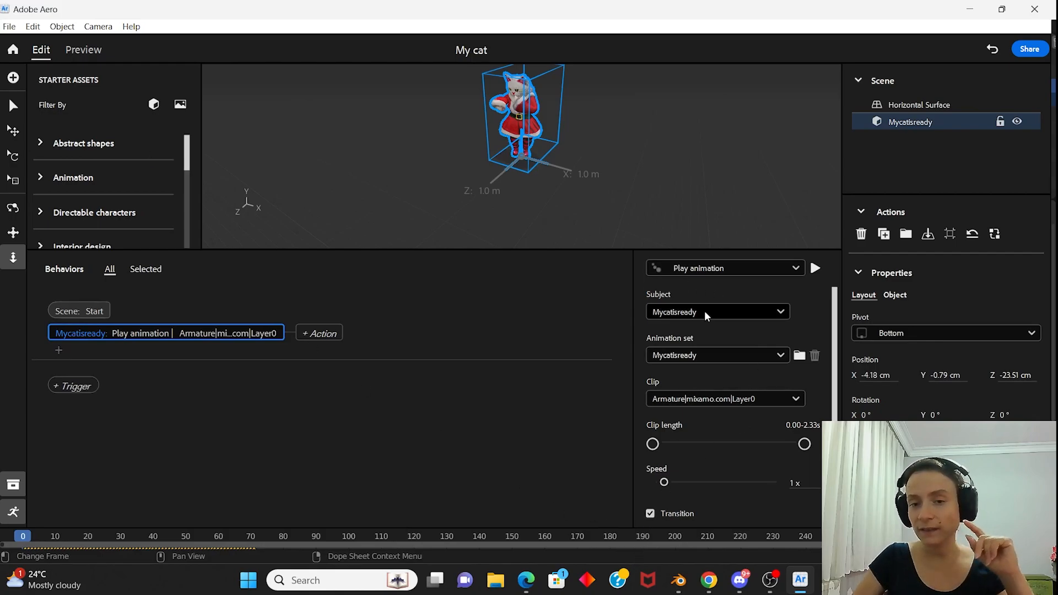
Step: Keep Mycatisready as the animation set, make the Play animation action repeat infinitely, and preview it
click(742, 356)
scroll(664, 491, down, 3)
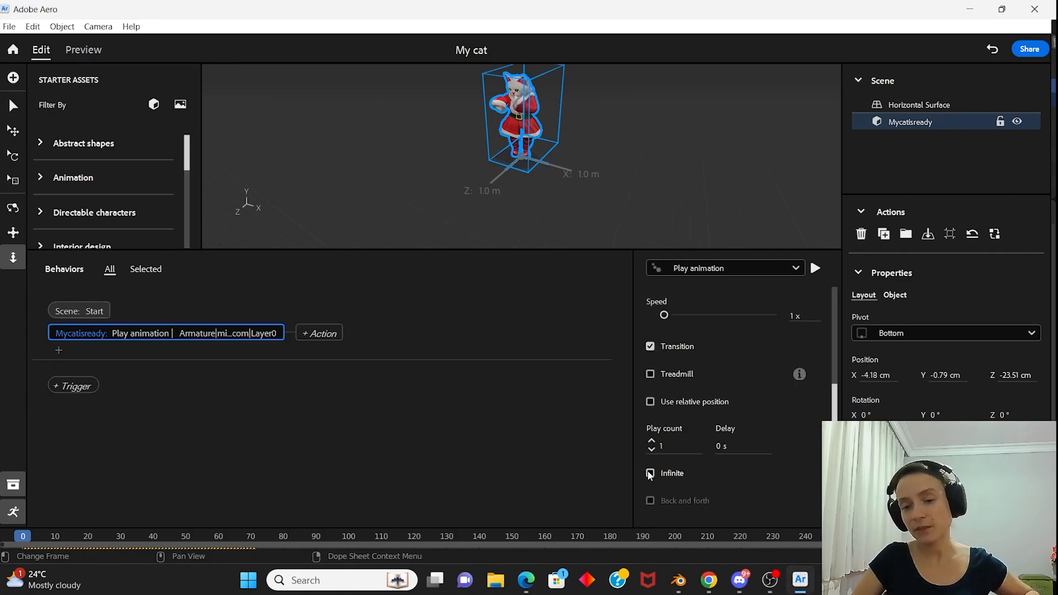
click(650, 473)
click(815, 270)
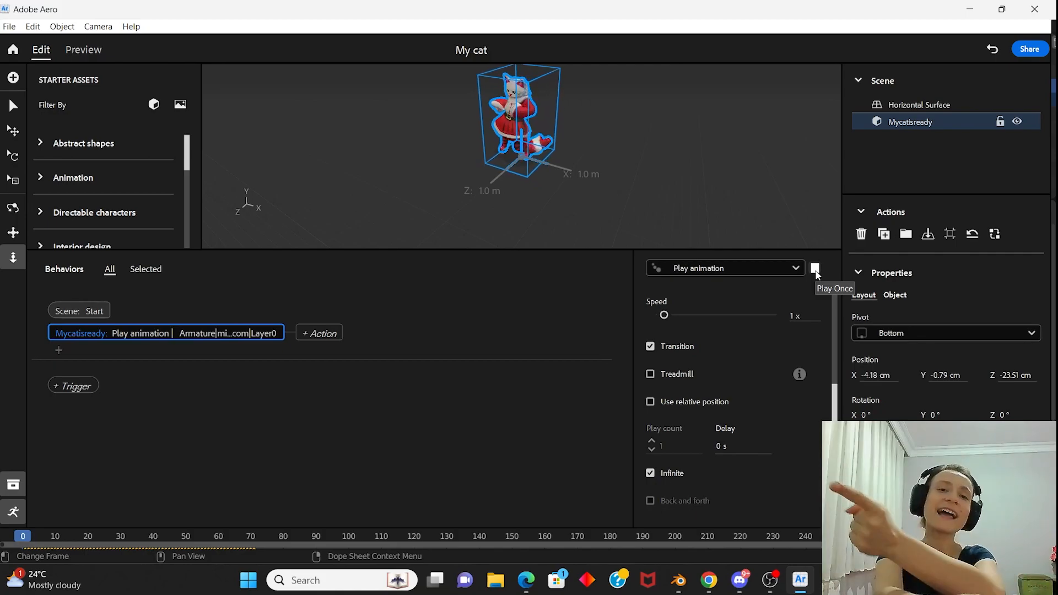
click(815, 269)
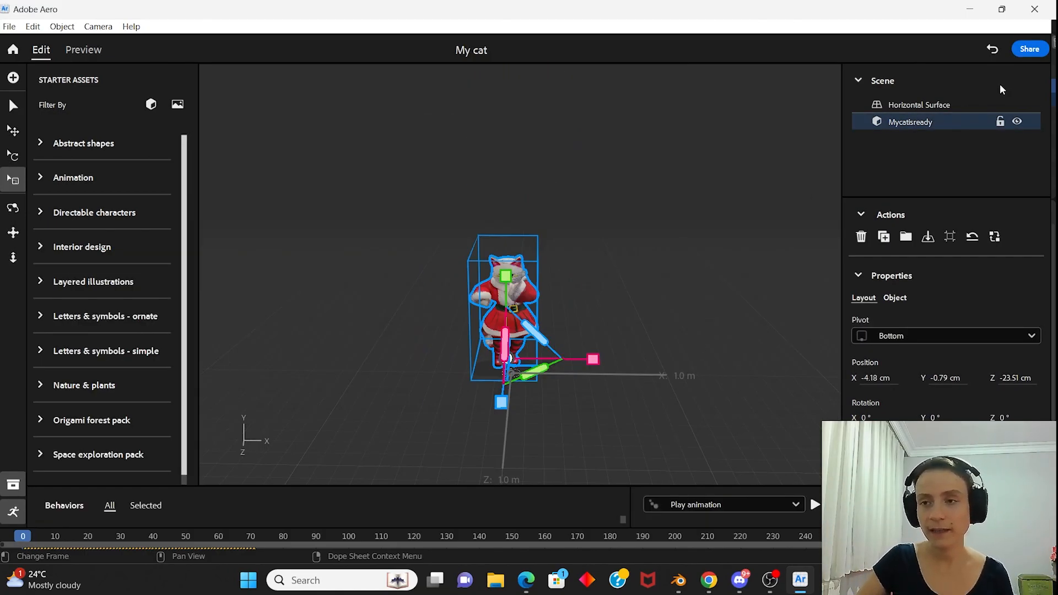
Step: Share the "My cat" project as AR by creating a link to the experience
click(1030, 49)
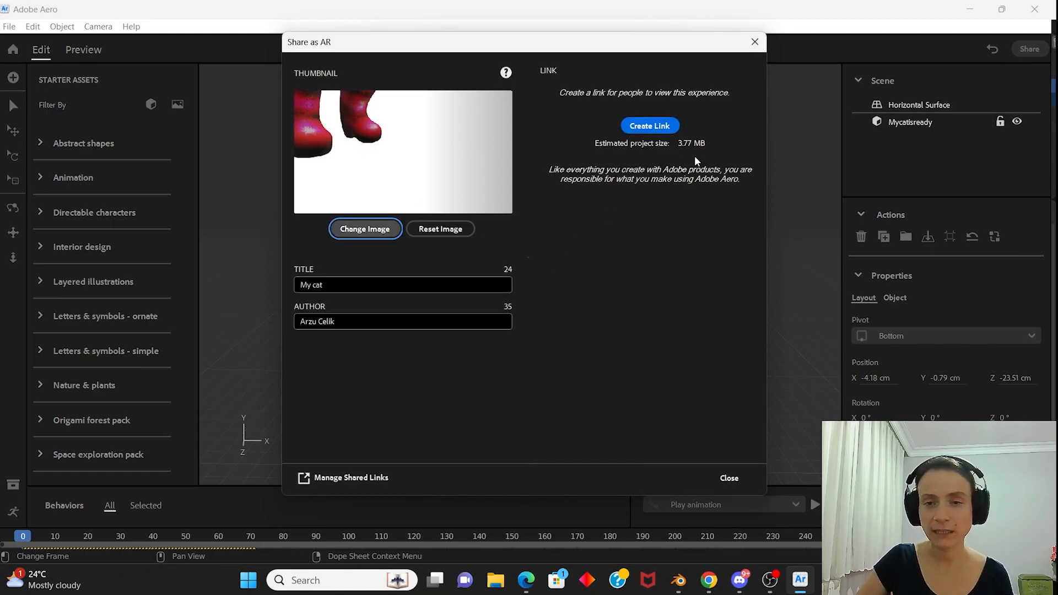
click(649, 125)
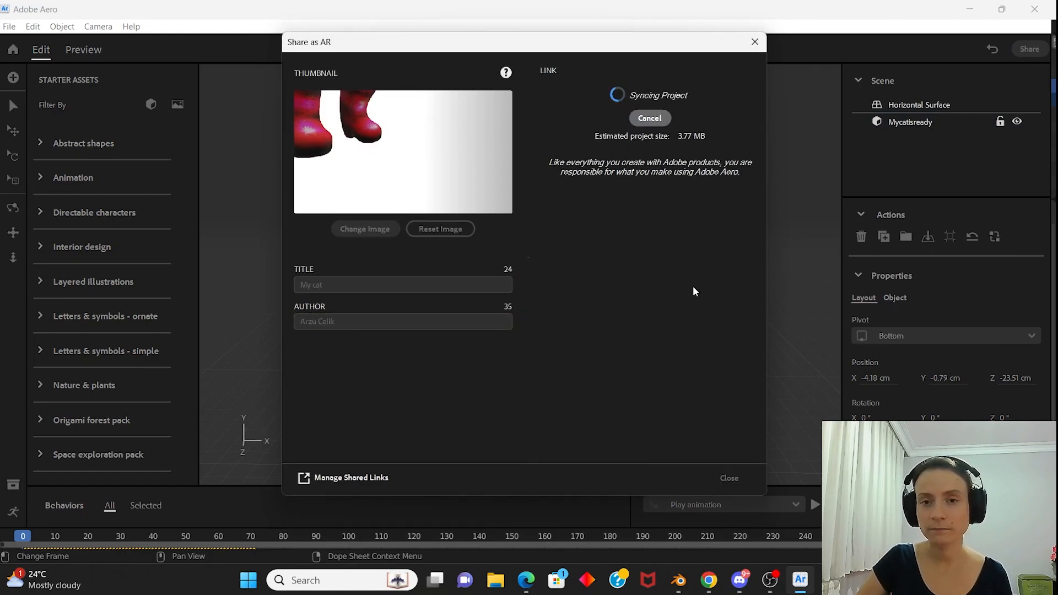